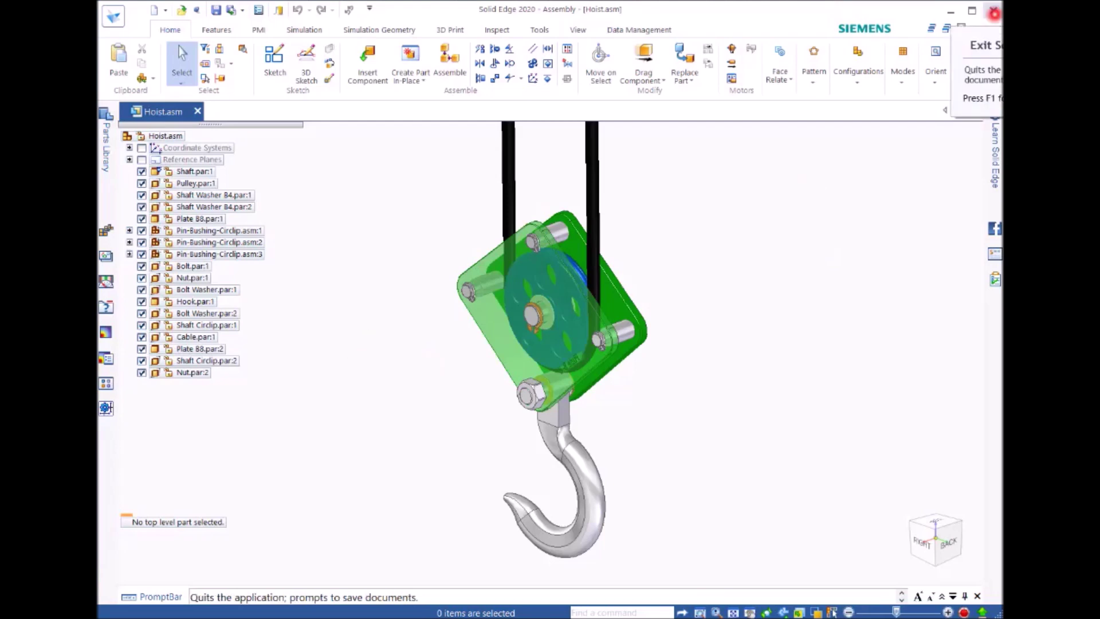
Step: Close Solid Edge 2020 to return to the Assignment folder of Hoist files
click(993, 12)
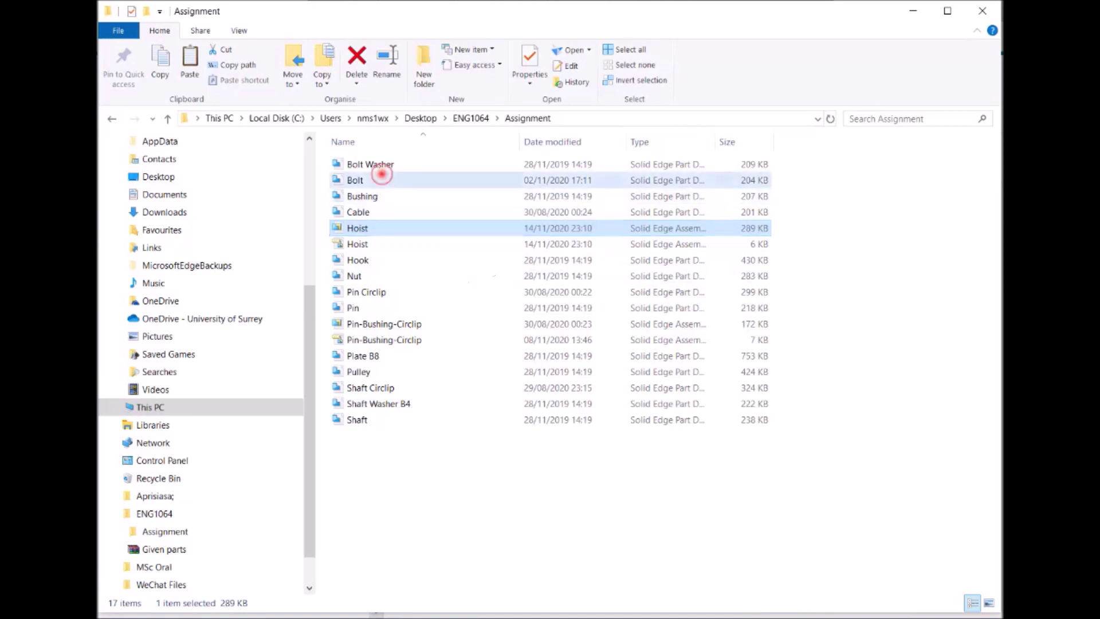
Step: Select all 17 Hoist files from Bolt Washer to Shaft and bring up their context menu
click(381, 174)
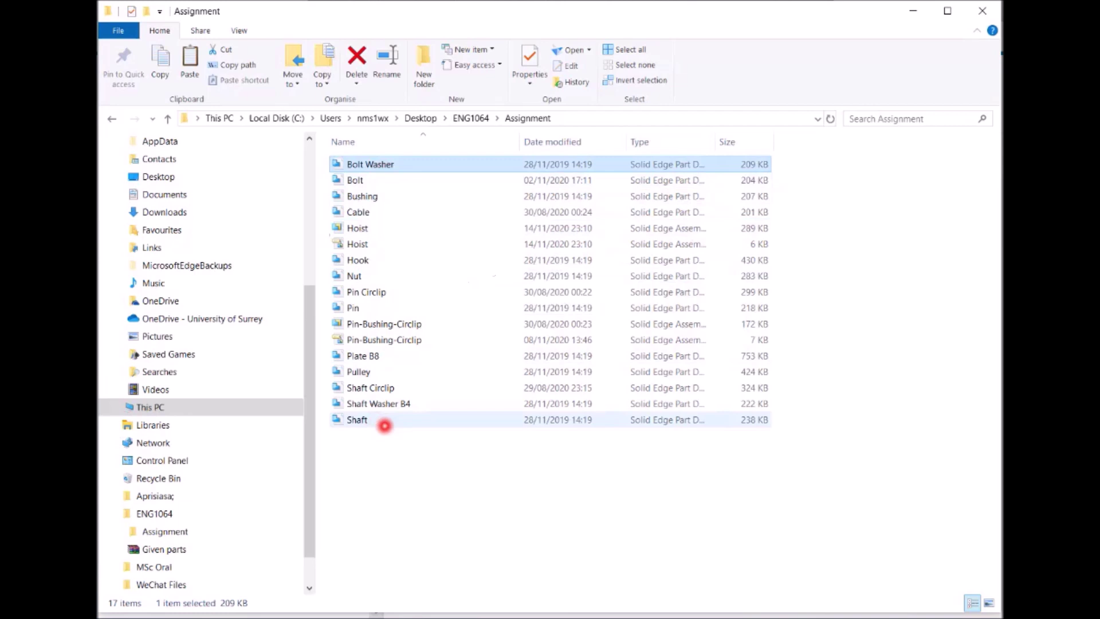
shift+click(384, 424)
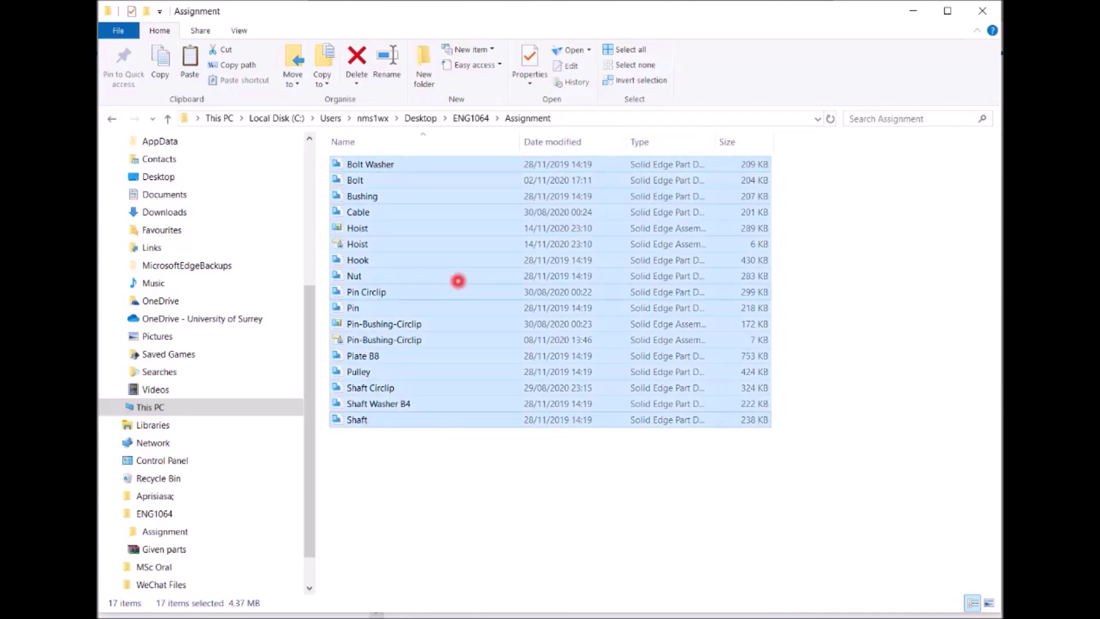
mouse_move(456, 258)
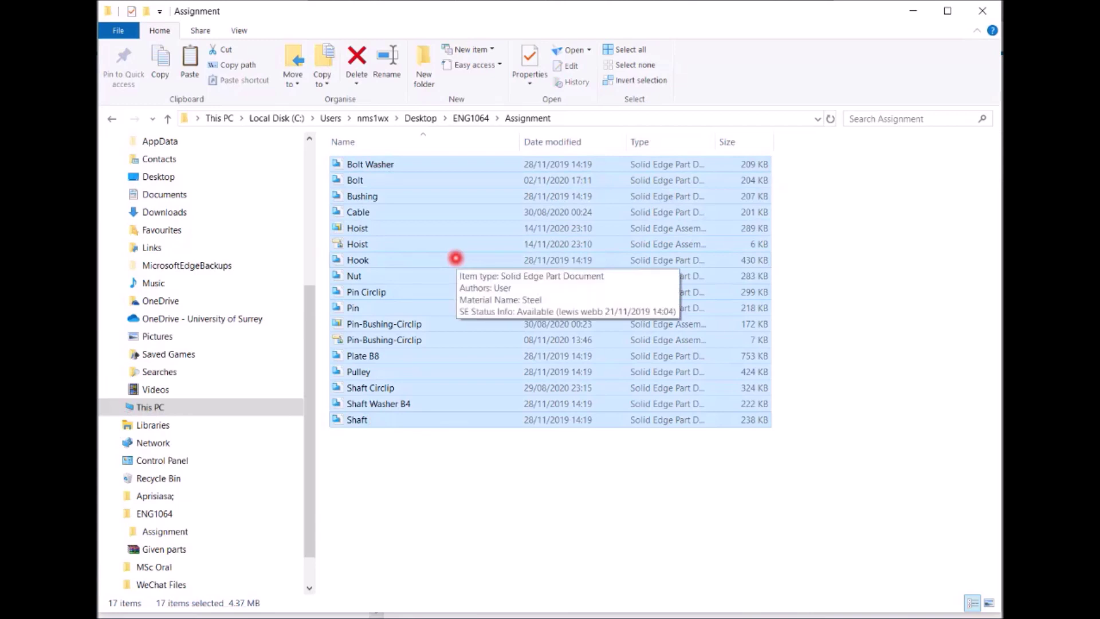
click(455, 258)
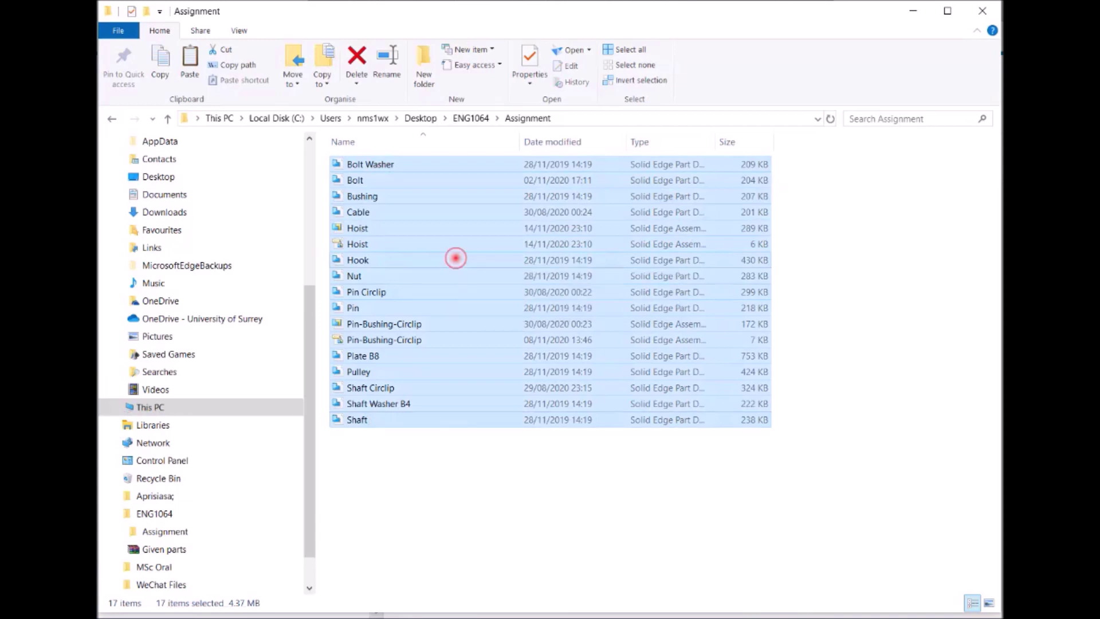
right_click(455, 257)
mouse_move(344, 413)
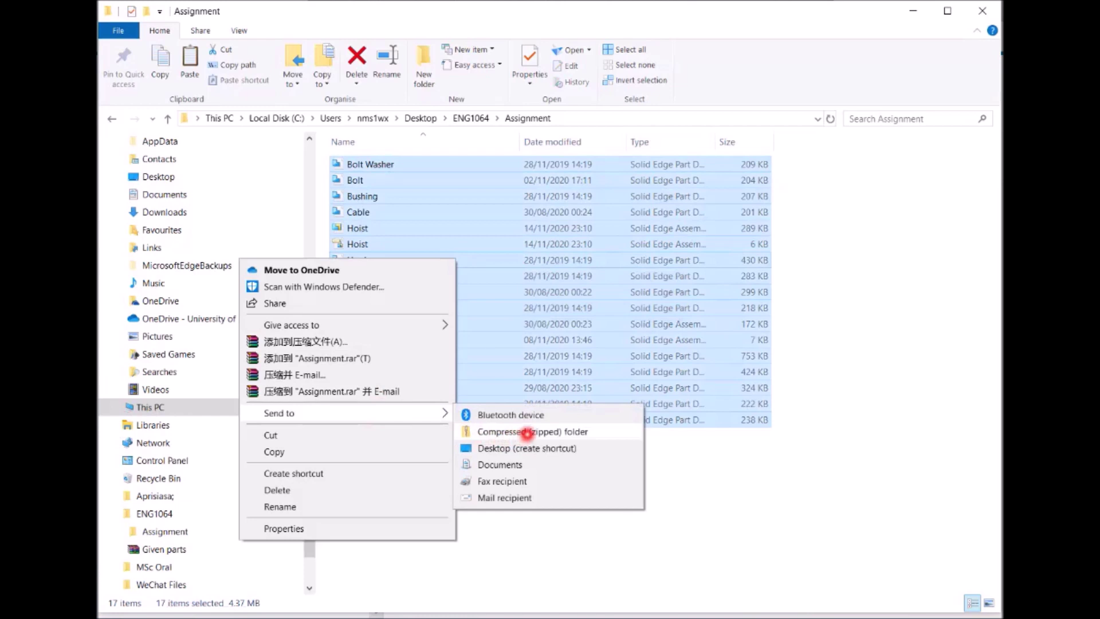
Step: Compress the selected files into a zipped folder named 'Assgnment Part A' and select it
click(527, 431)
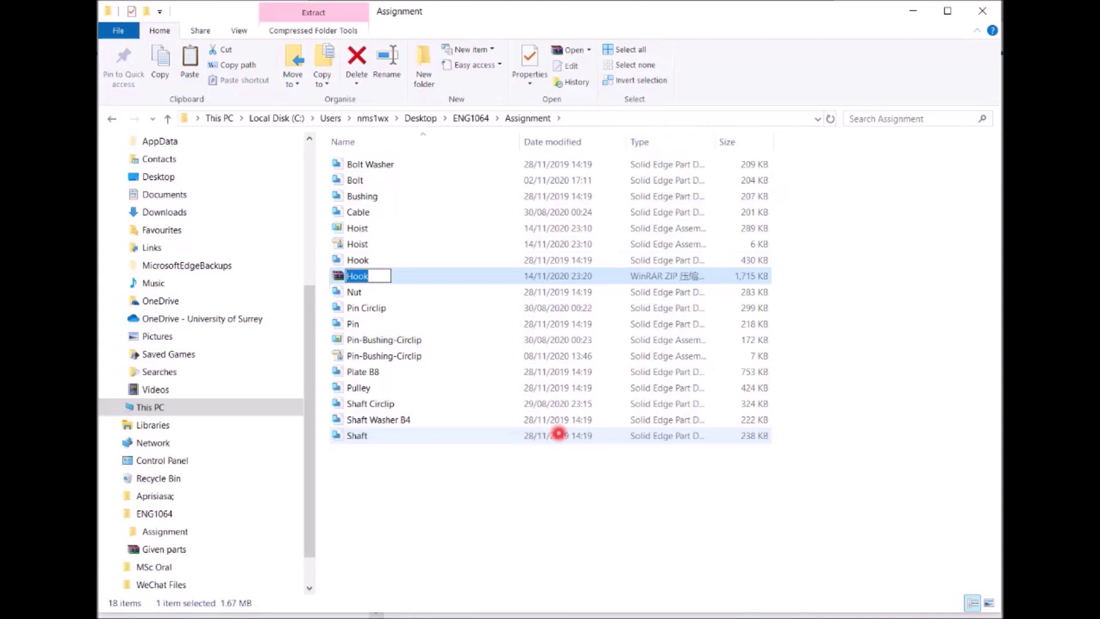
text(Assg)
text(nmen)
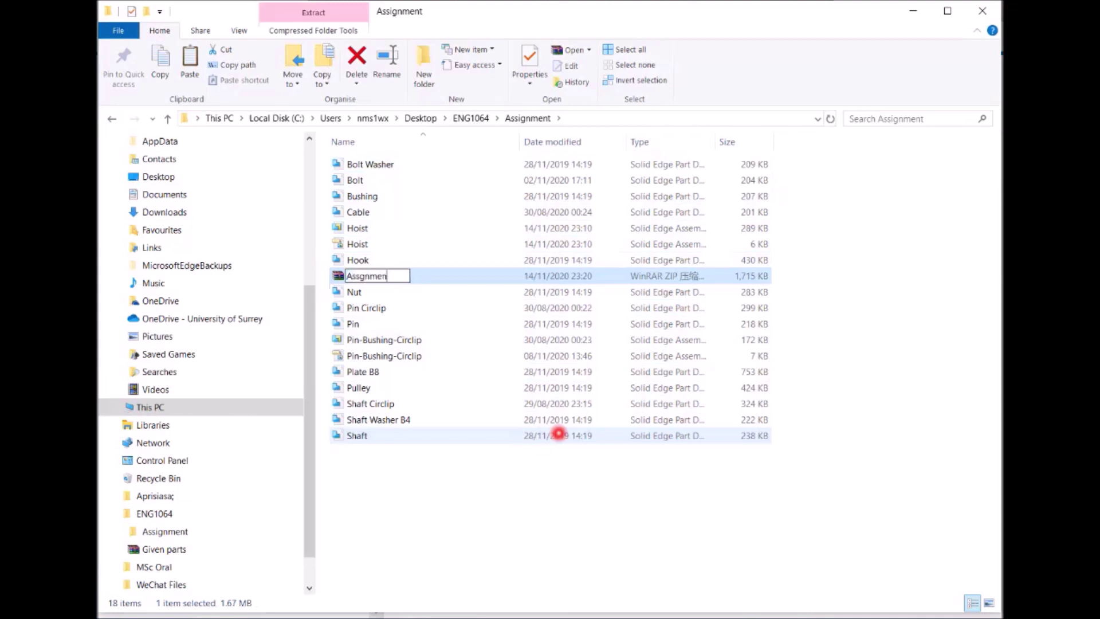
text(t Part )
text(A)
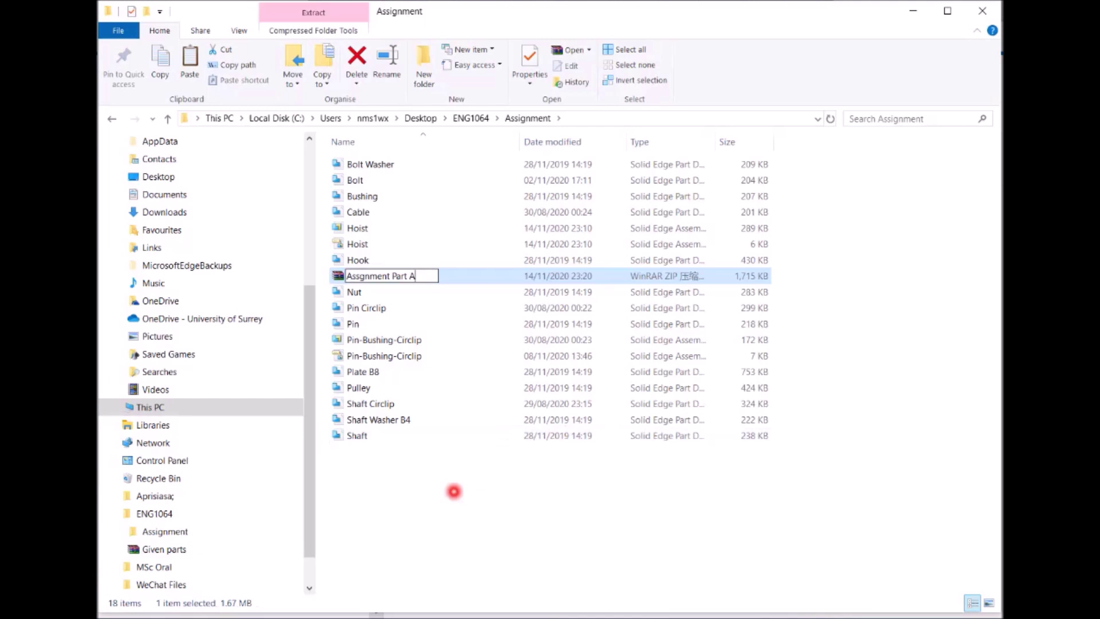
click(454, 492)
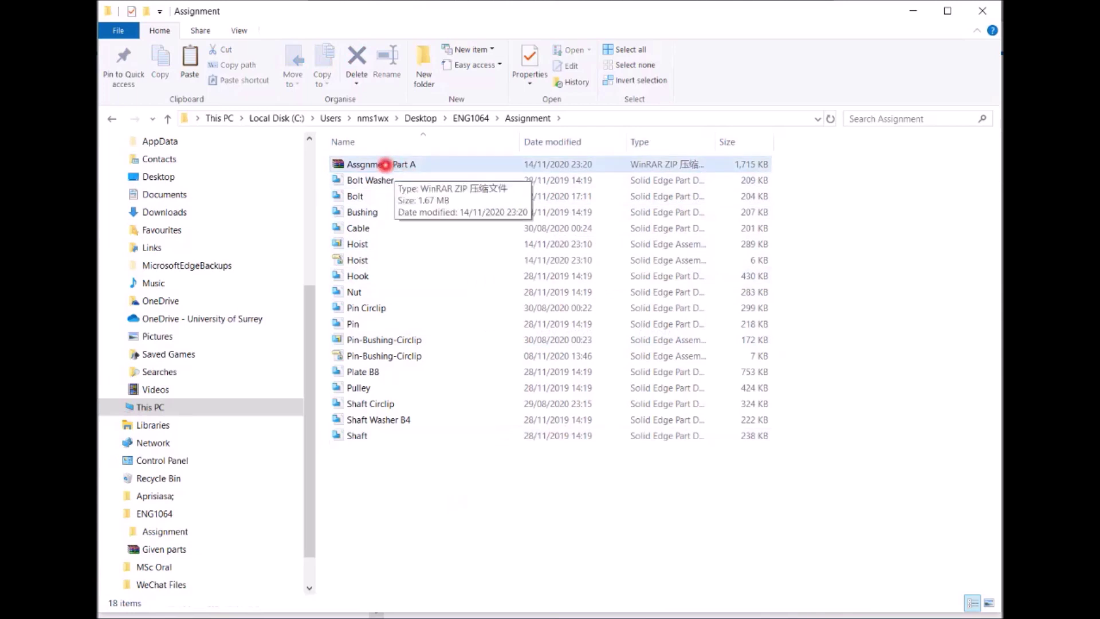
click(384, 164)
double_click(384, 164)
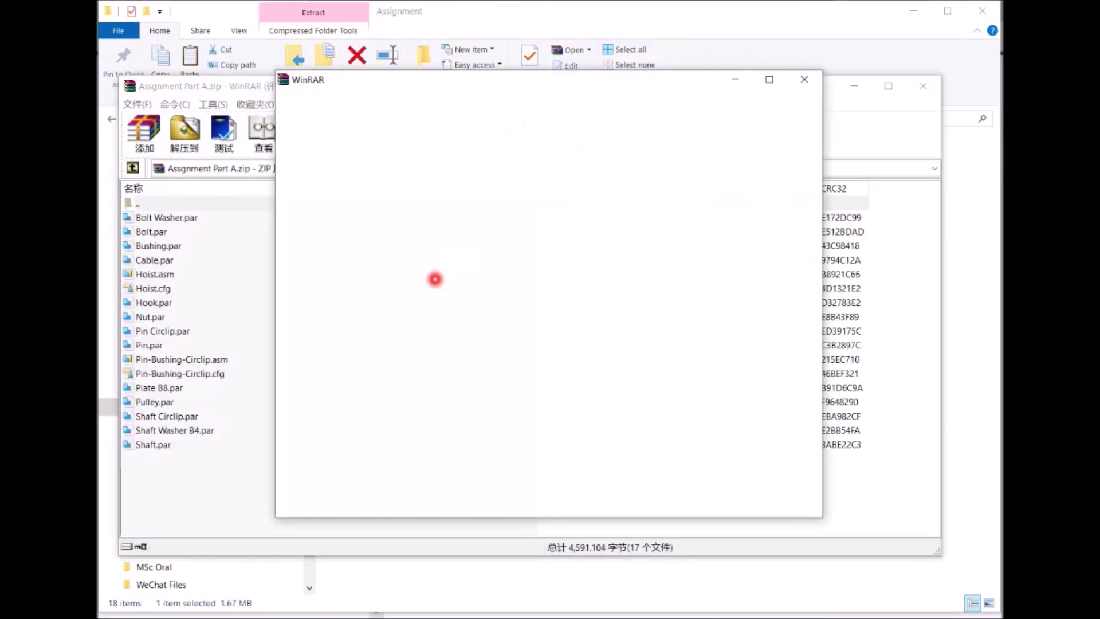
click(804, 79)
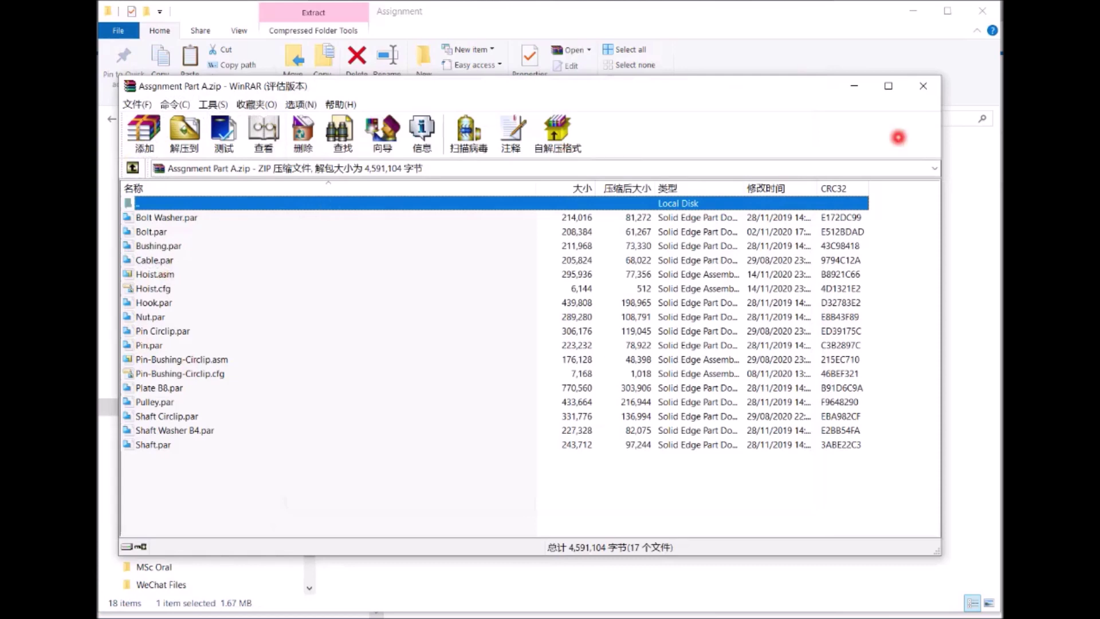
click(912, 88)
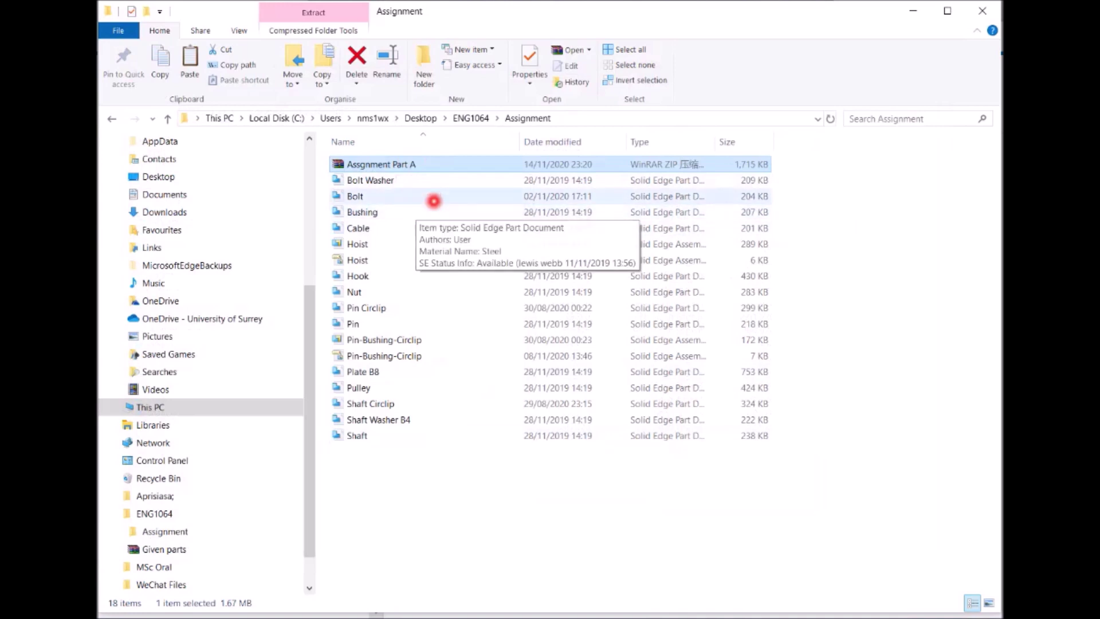
Step: In SurreyLearn, expand CAD exercise tutorial and go to Assessment > Assignments
key(alt+Tab)
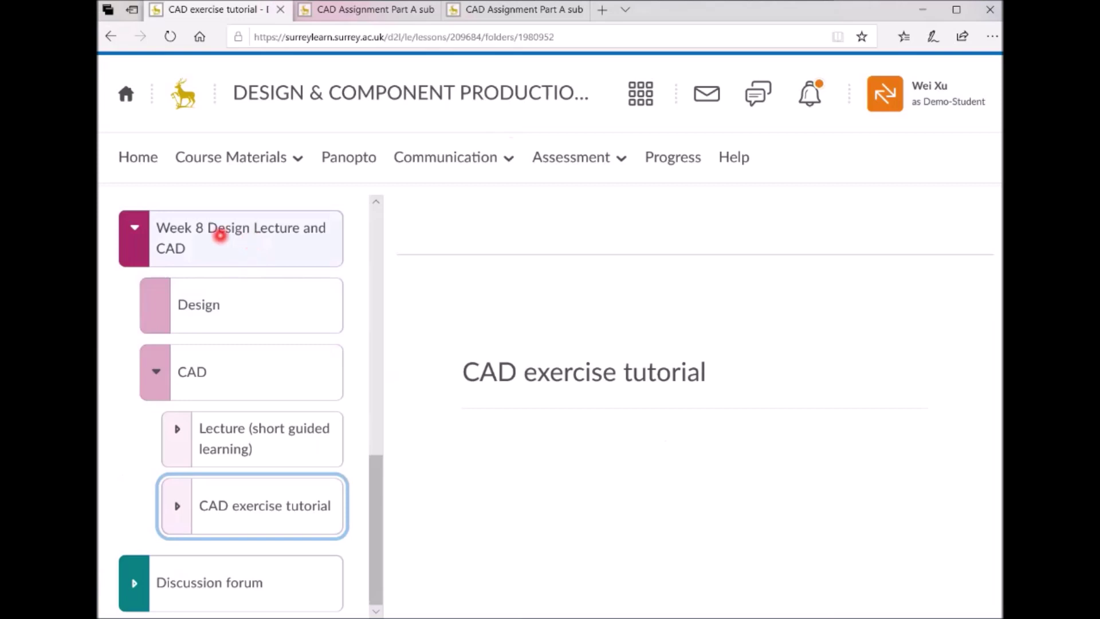
click(235, 495)
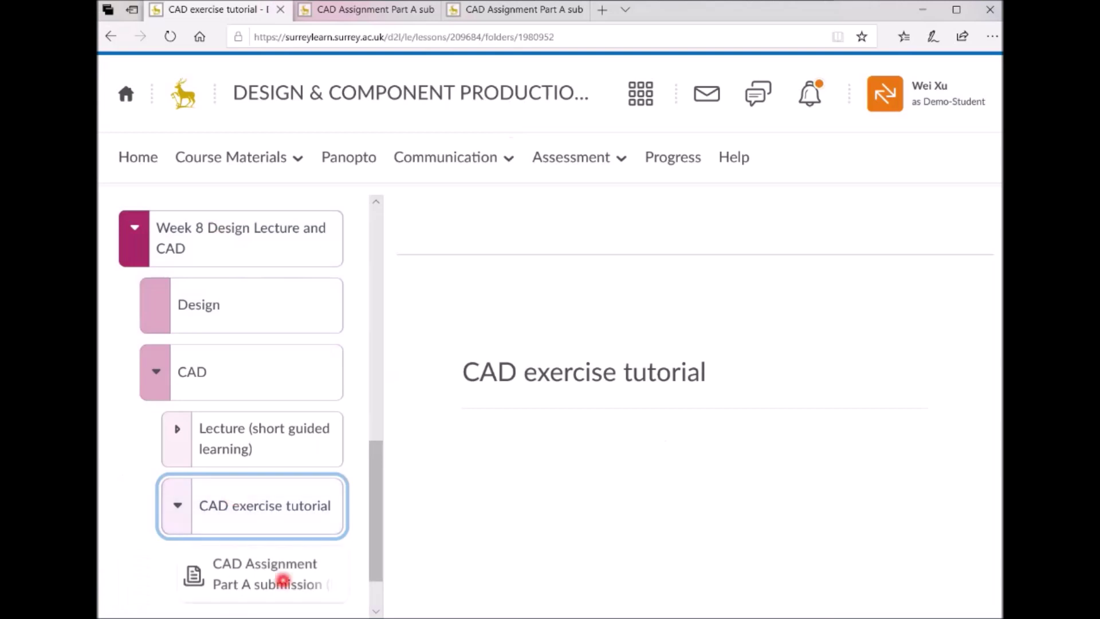
scroll(222, 582, down, 1)
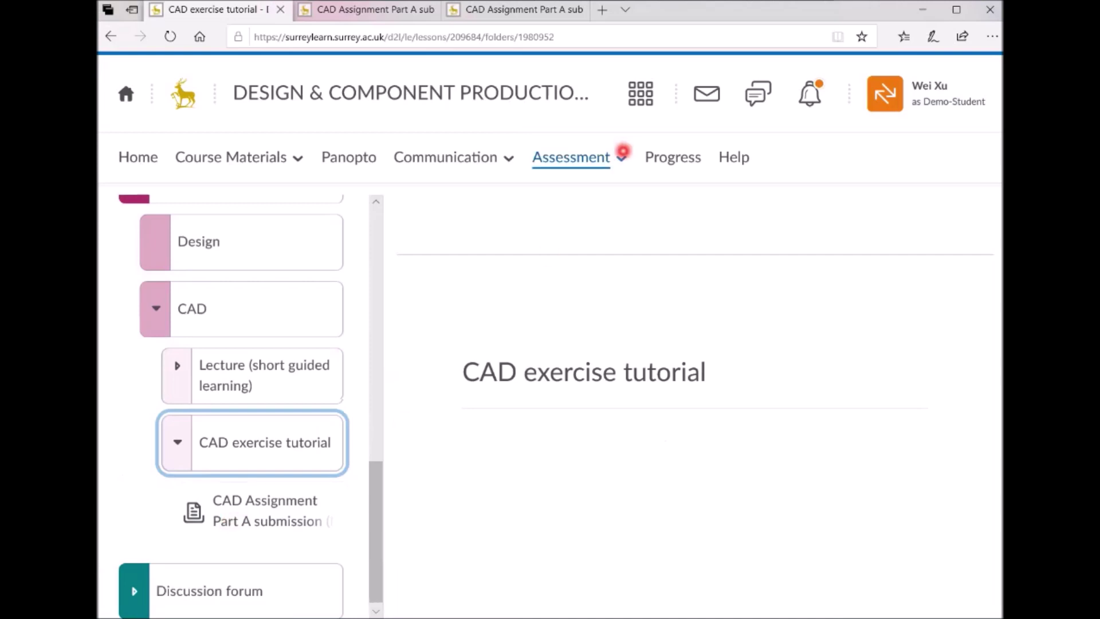
click(620, 157)
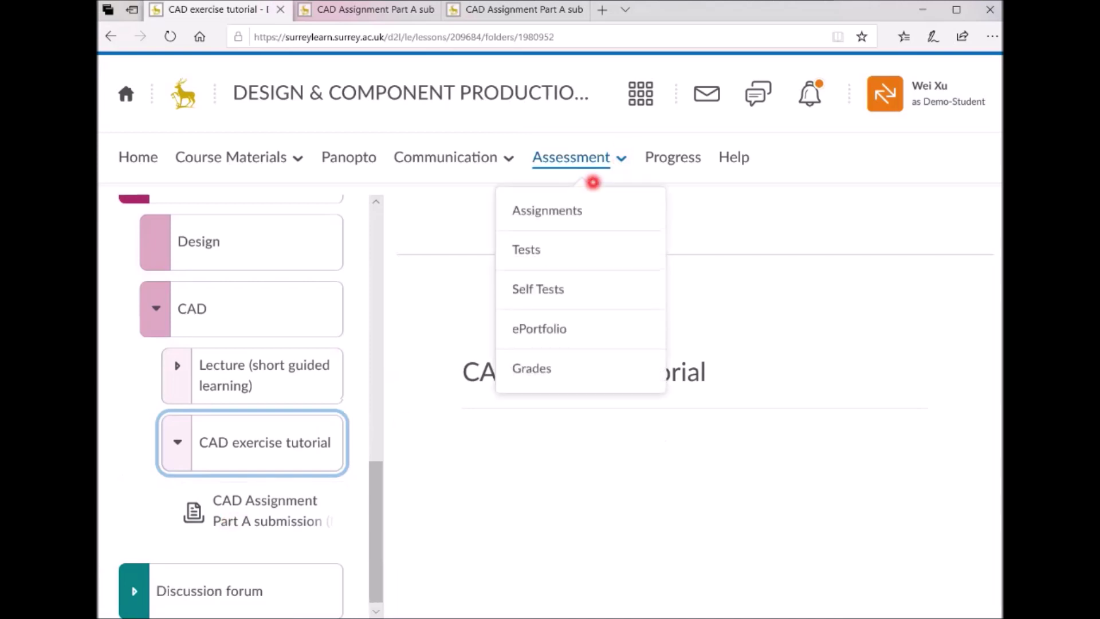
click(589, 208)
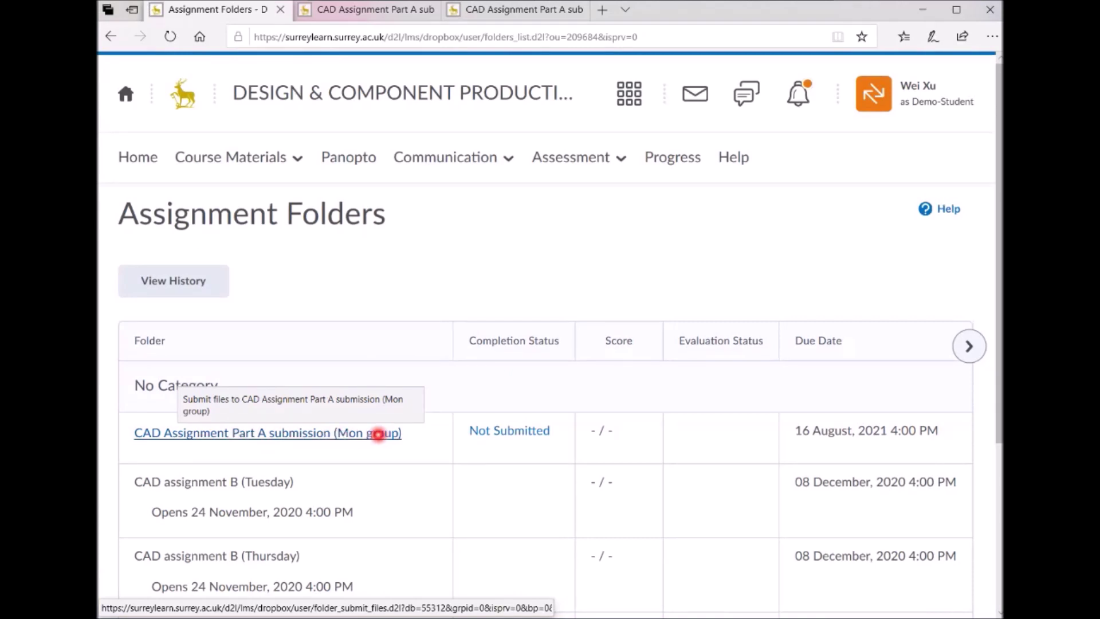
Step: Open the CAD Assignment Part A submission folder and add a file from My Computer
click(378, 434)
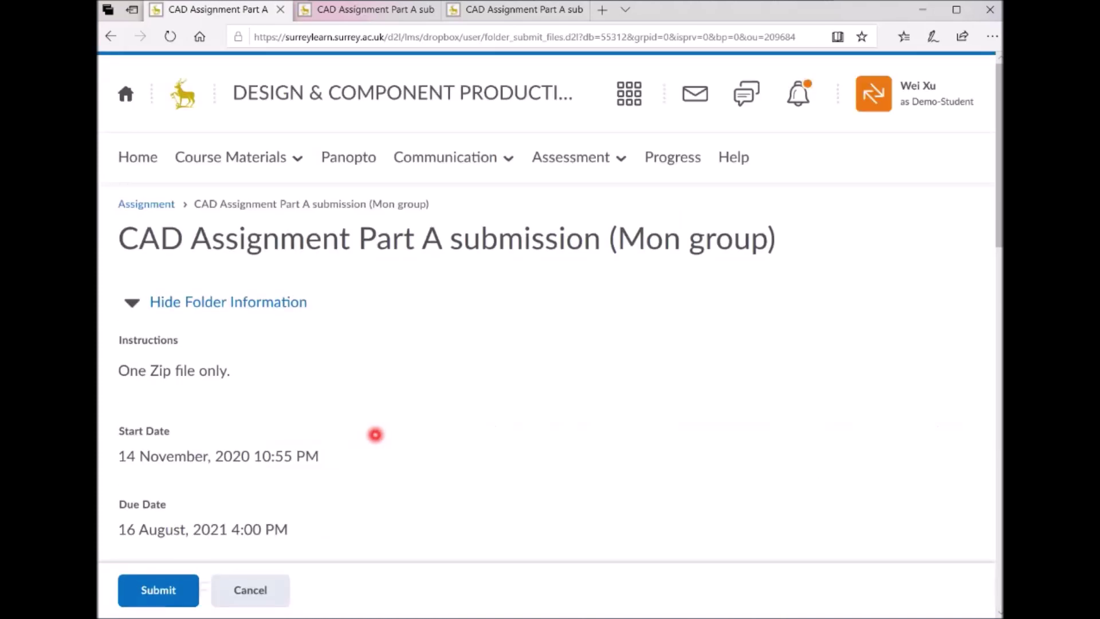
scroll(375, 436, down, 1)
scroll(375, 434, down, 1)
scroll(374, 434, down, 1)
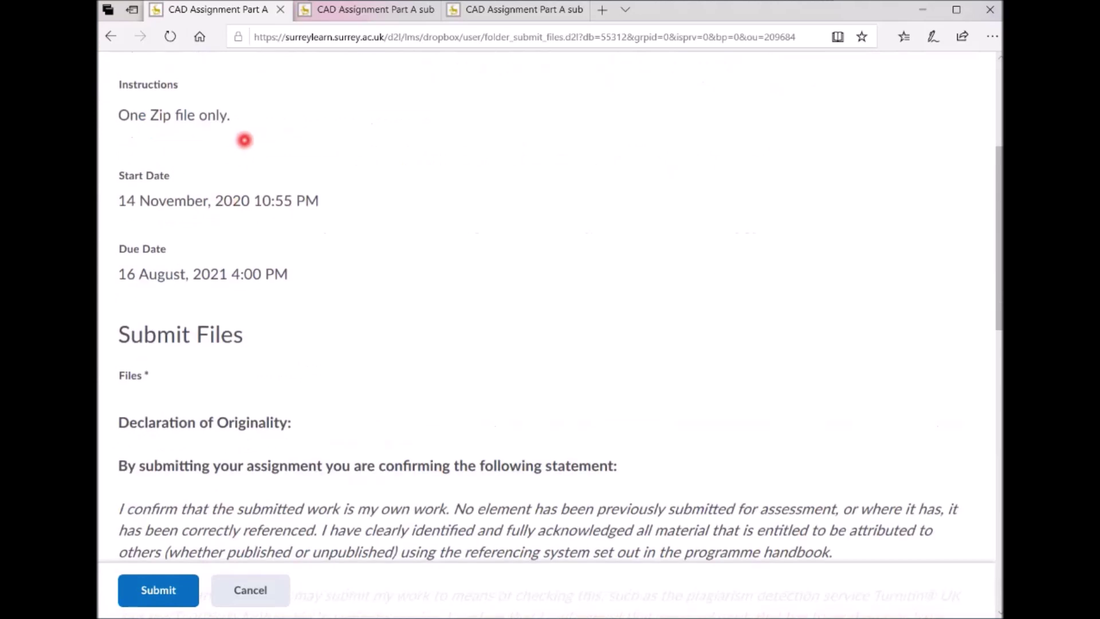
scroll(214, 357, down, 1)
scroll(217, 365, down, 1)
scroll(216, 371, down, 3)
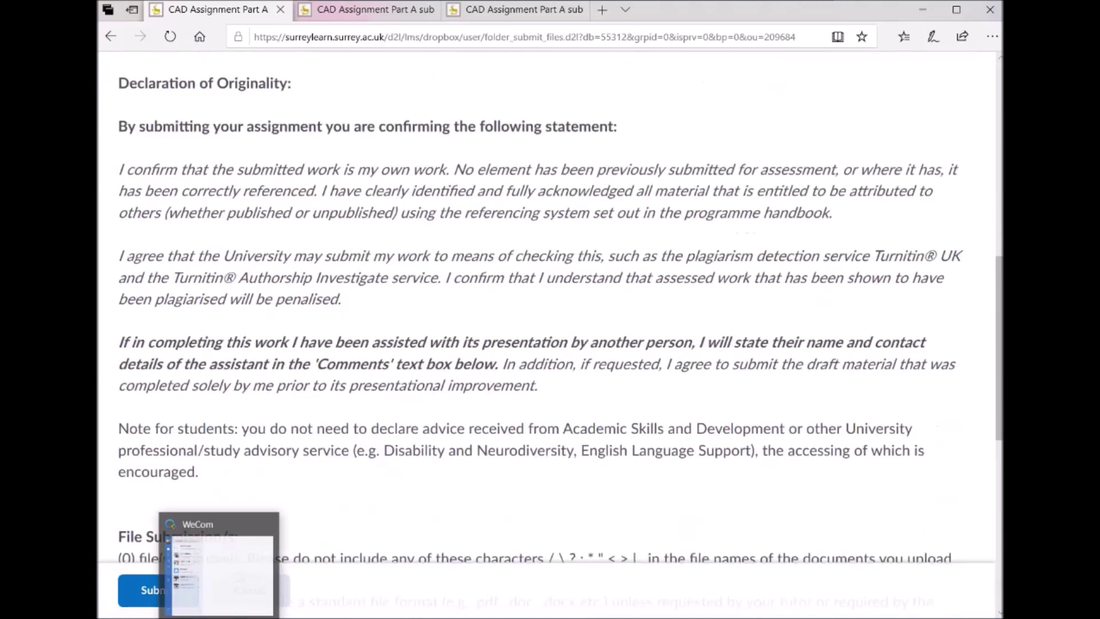
scroll(258, 386, down, 5)
scroll(266, 351, down, 2)
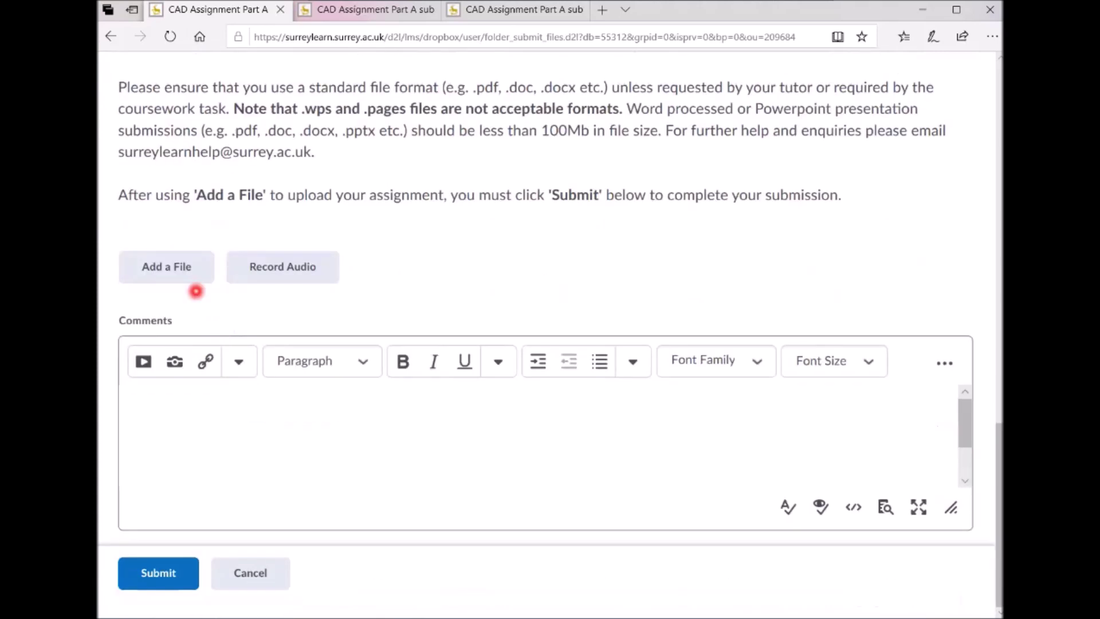
click(163, 263)
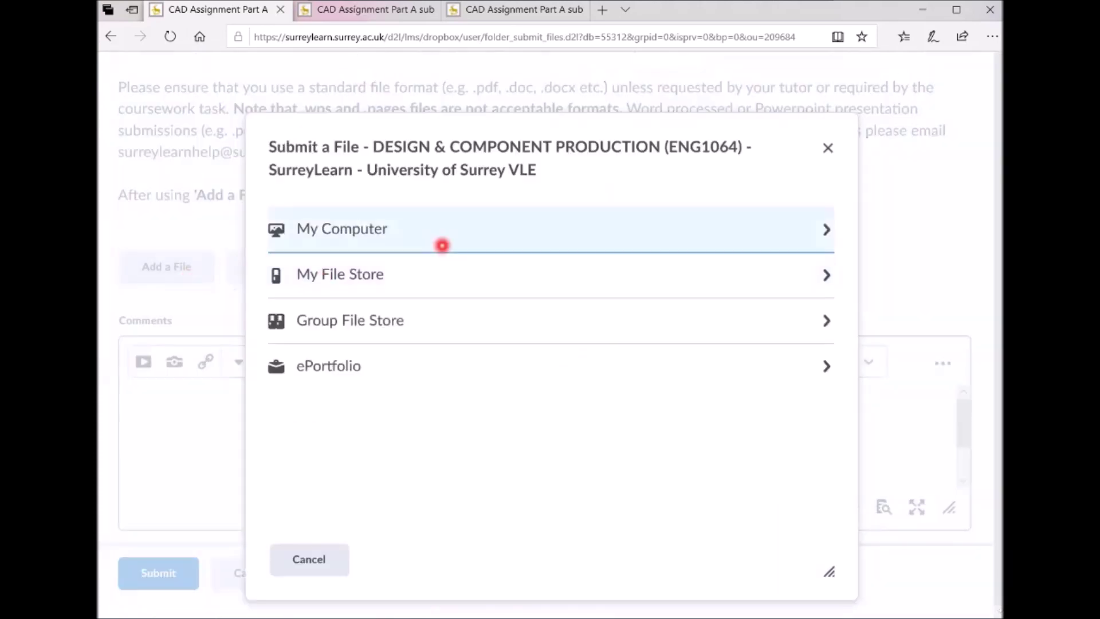
click(438, 240)
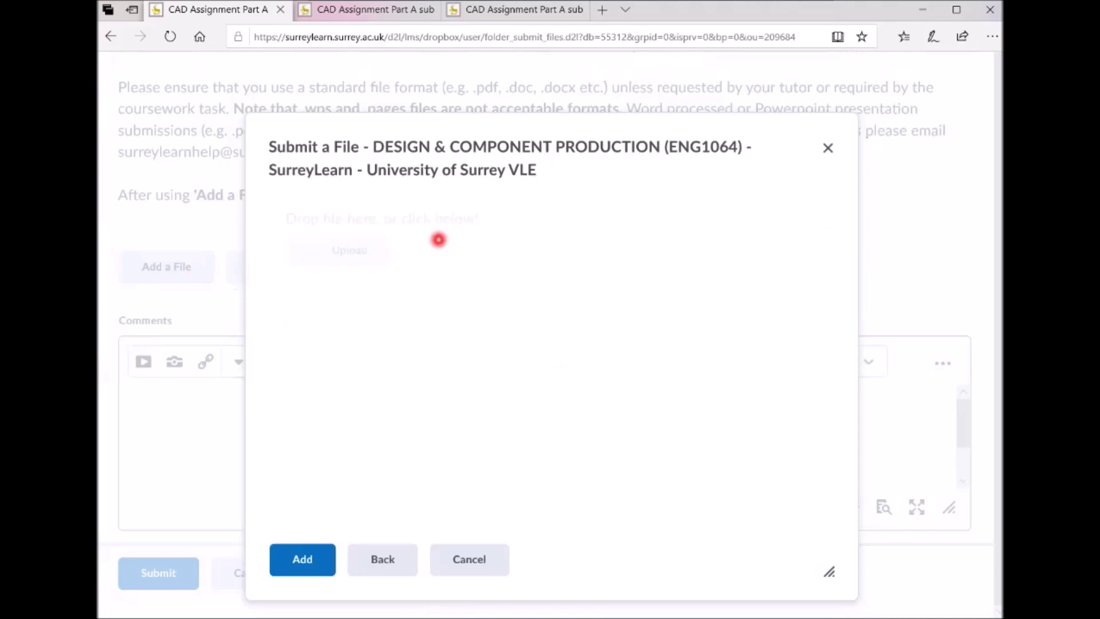
Step: Upload Assgnment Part A.zip from ENG1064 > Assignment and add it to the submission
click(351, 250)
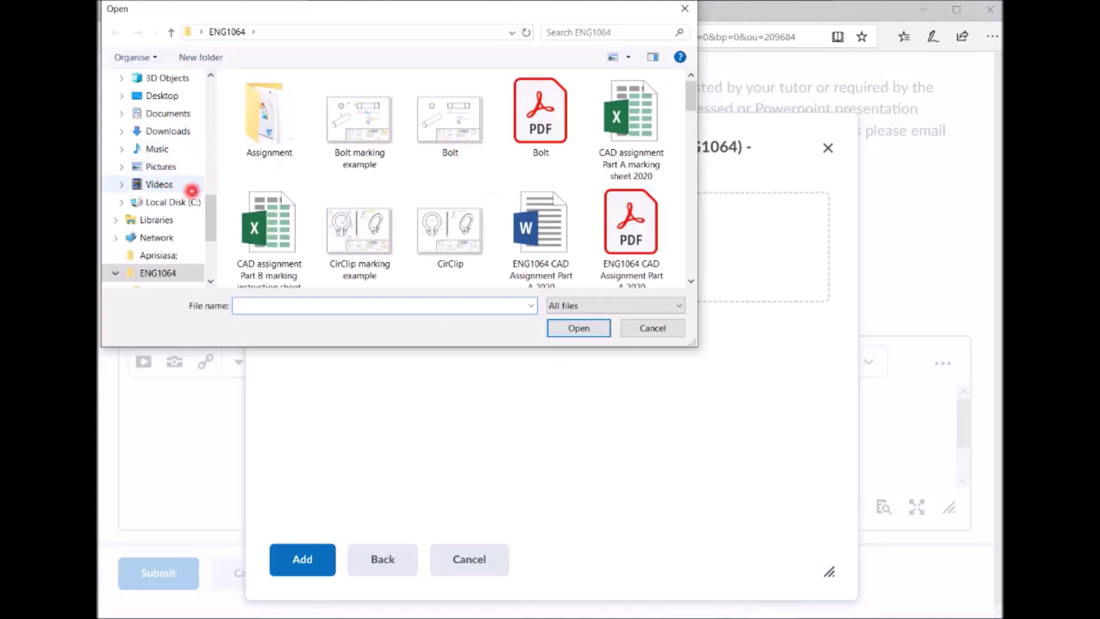
scroll(175, 207, down, 1)
scroll(174, 206, down, 1)
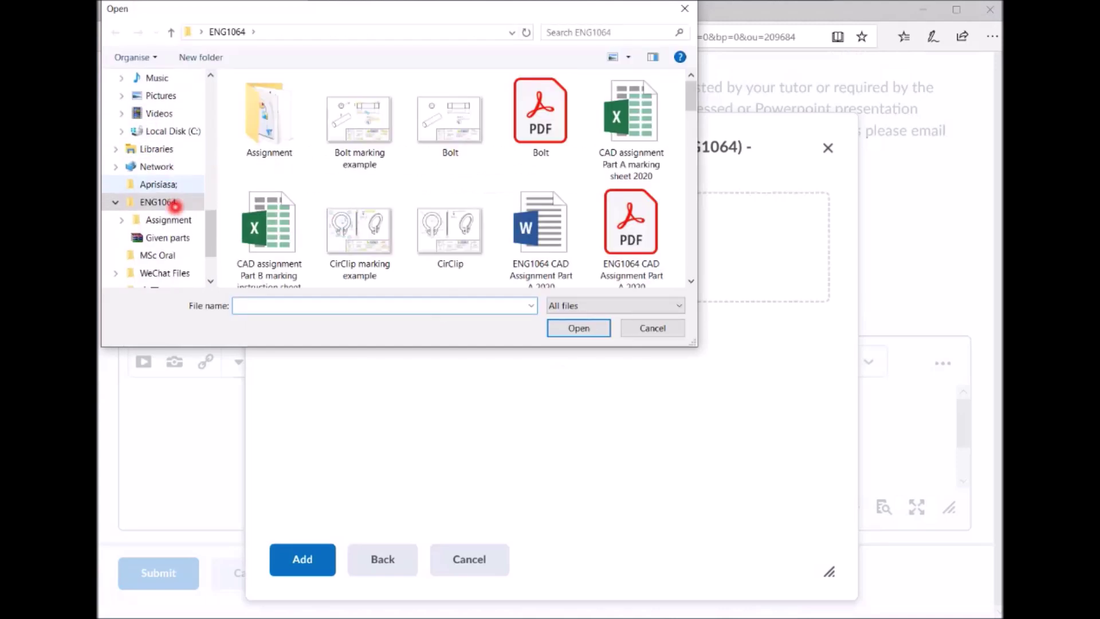
scroll(175, 205, up, 1)
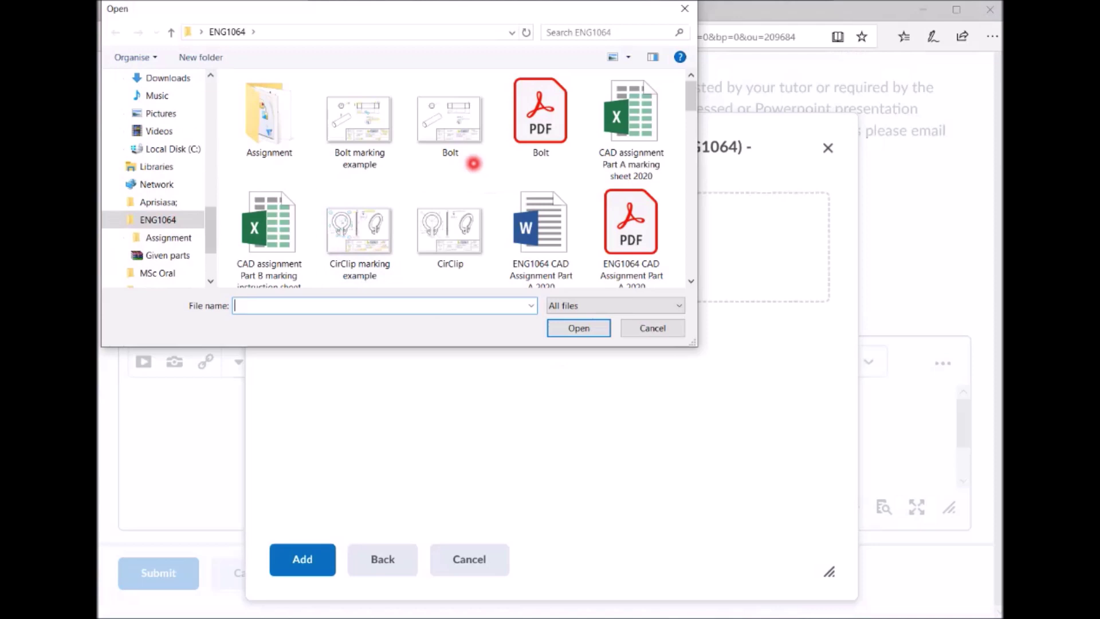
scroll(430, 161, down, 1)
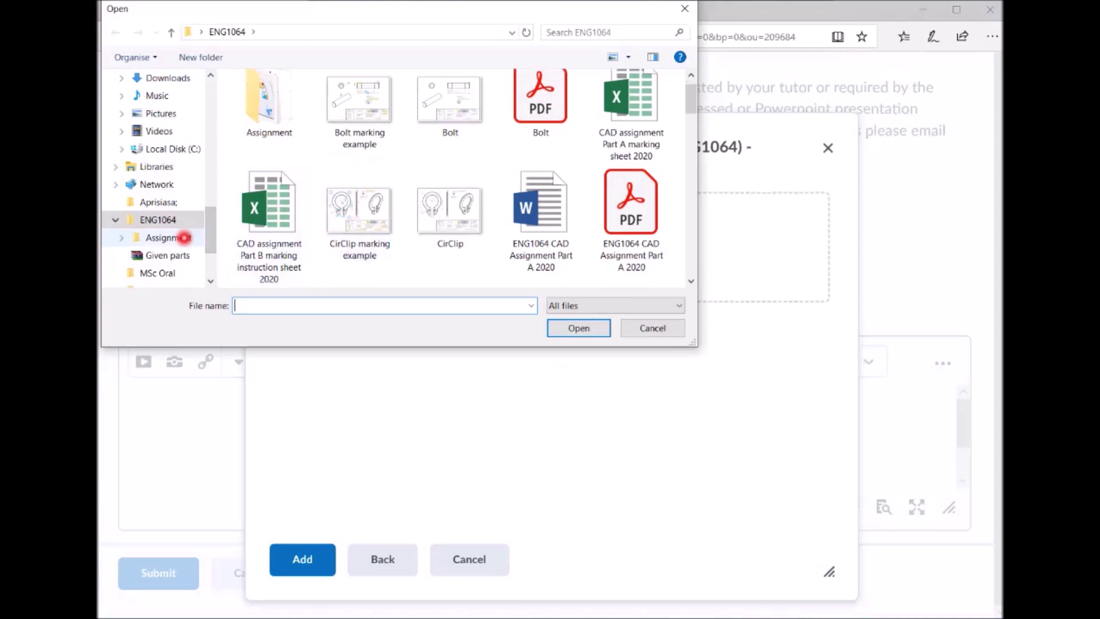
click(172, 238)
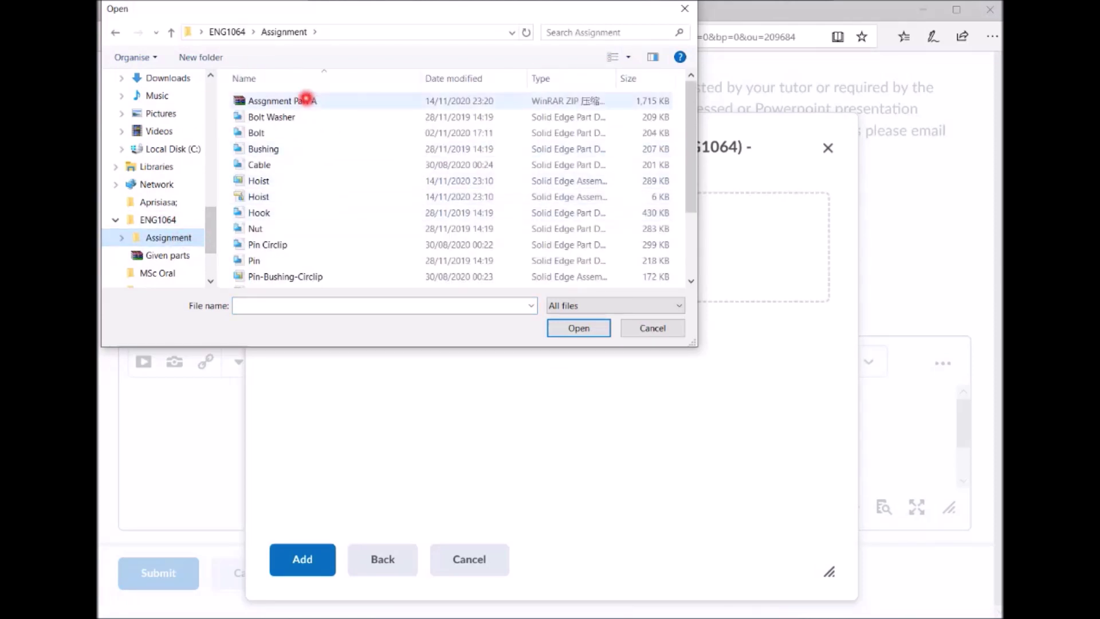
click(305, 100)
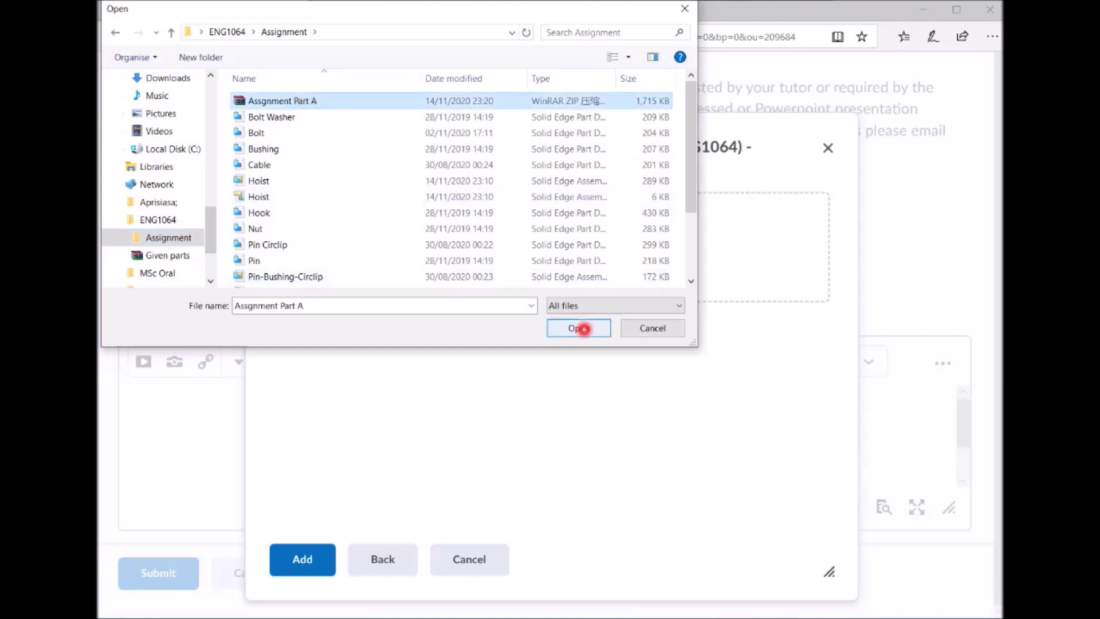
click(580, 328)
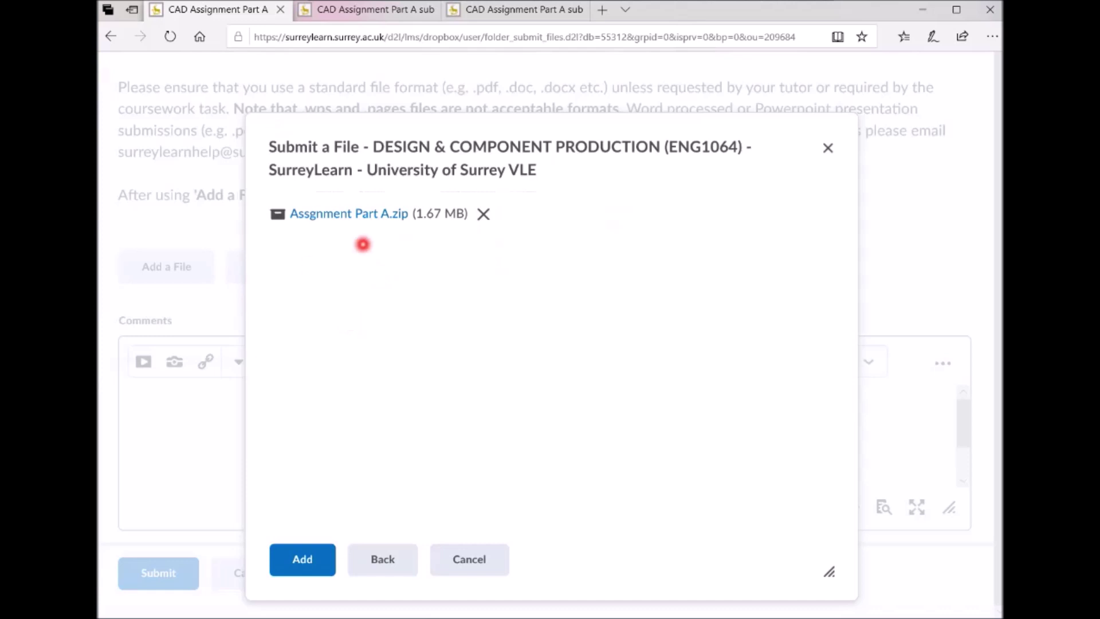
click(302, 559)
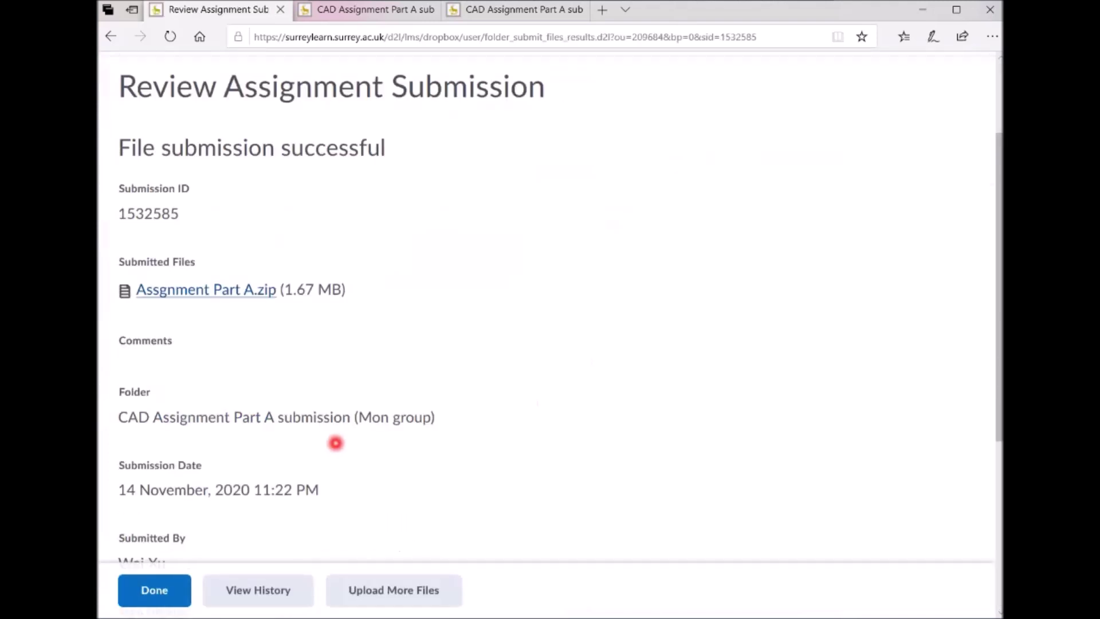
scroll(337, 441, up, 1)
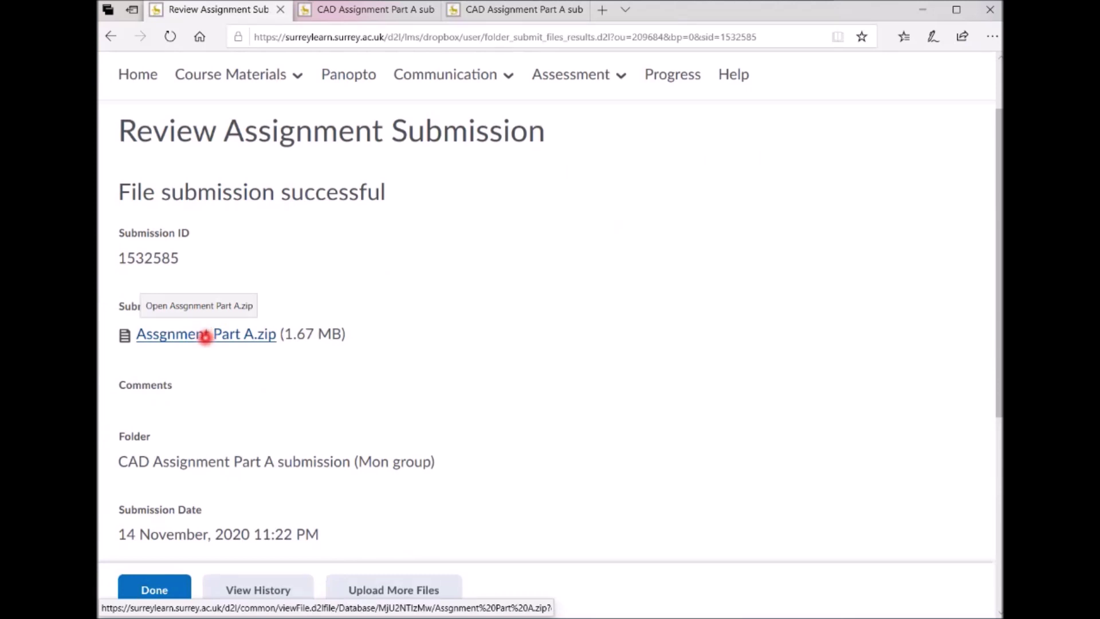
Step: Download Assgnment Part A.zip from the Submitted Files list on the review page
click(206, 336)
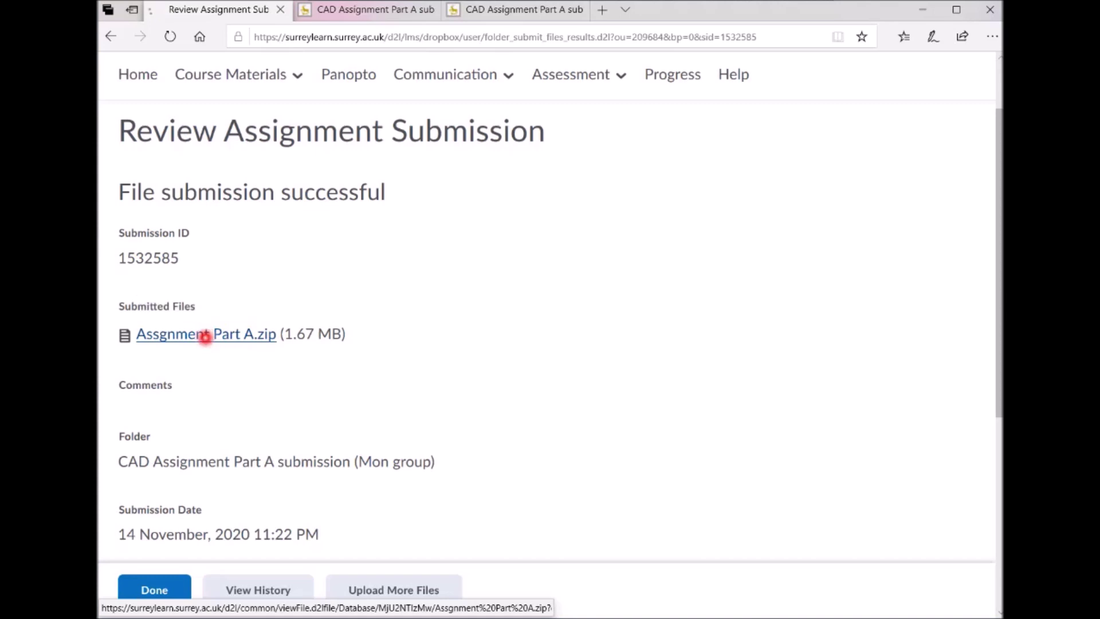
Step: Save the downloaded Assgnment Part A.zip to the Downloads folder
click(702, 599)
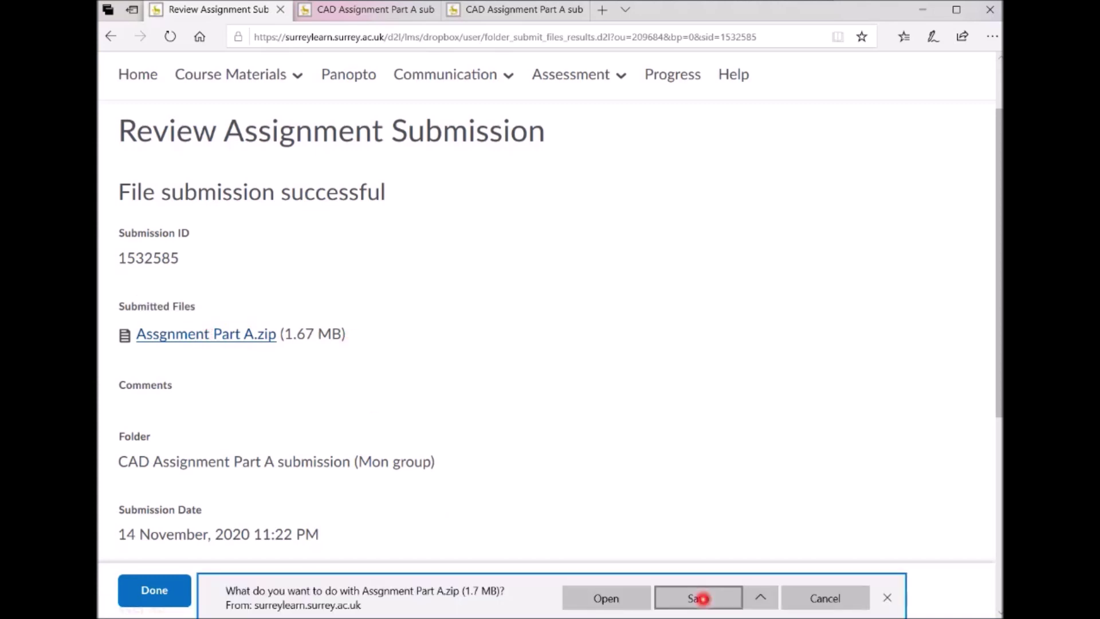
click(701, 599)
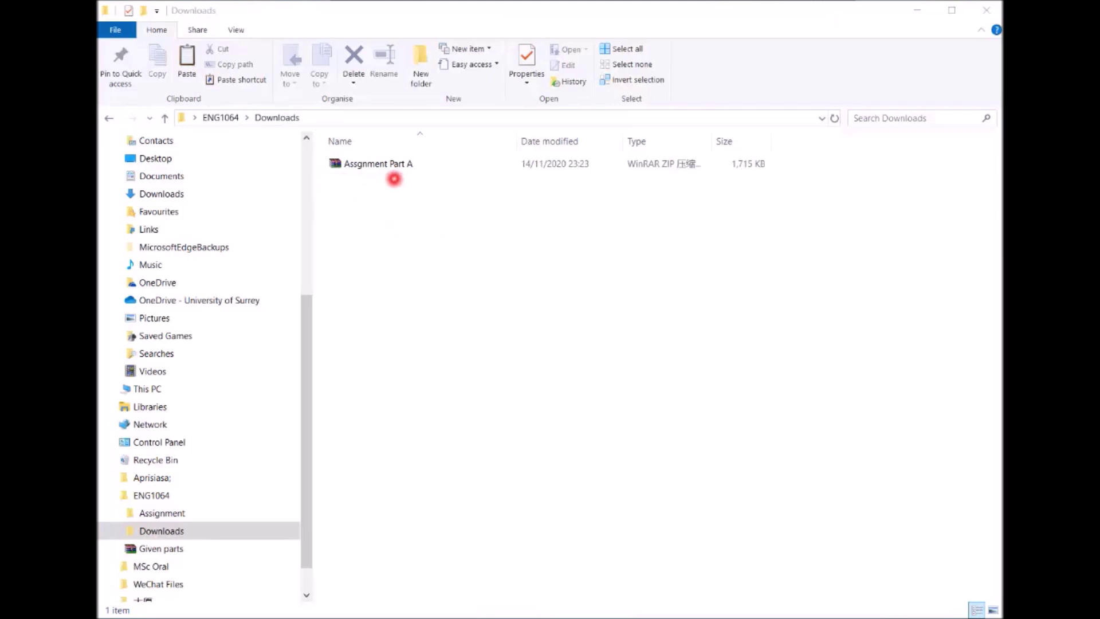
Step: Create 'New folder' inside Assignment, open it, and paste the downloaded zip there
click(389, 164)
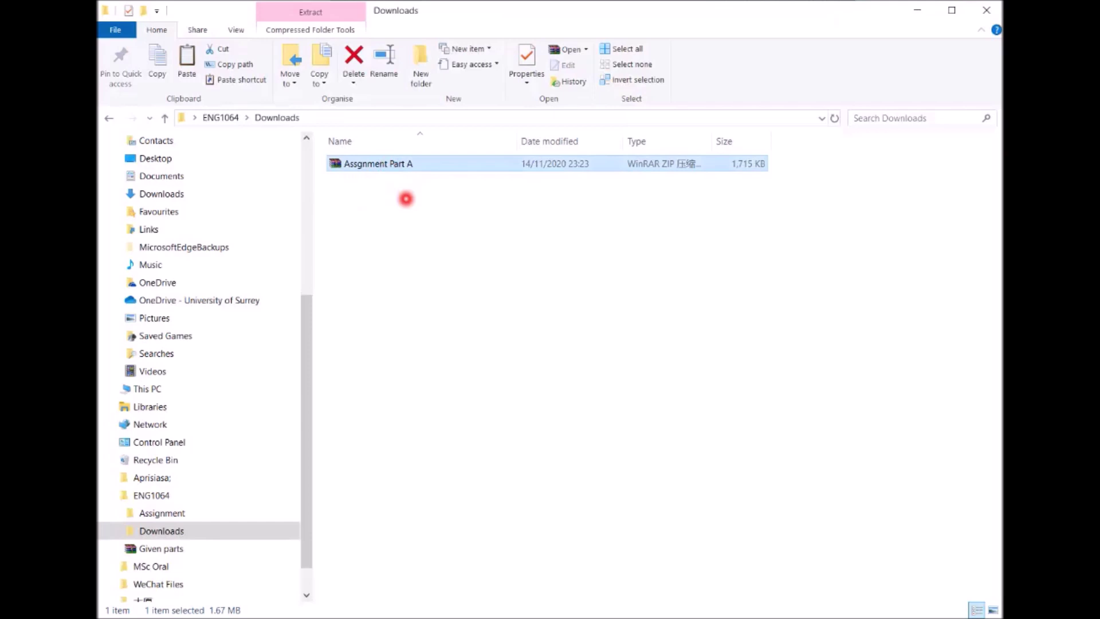
mouse_move(162, 513)
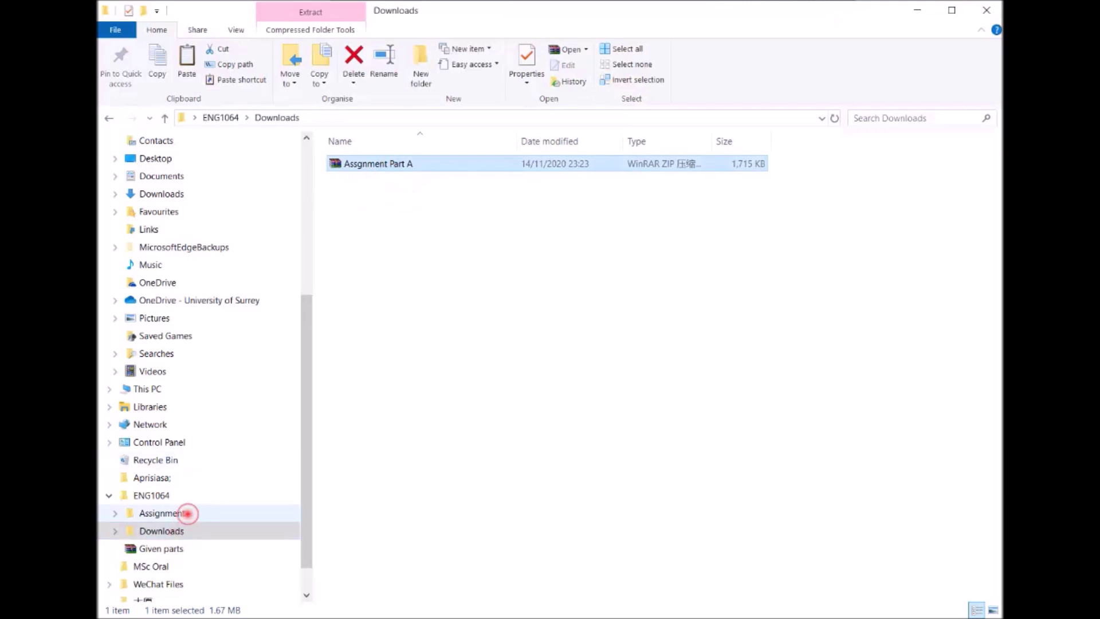
click(187, 513)
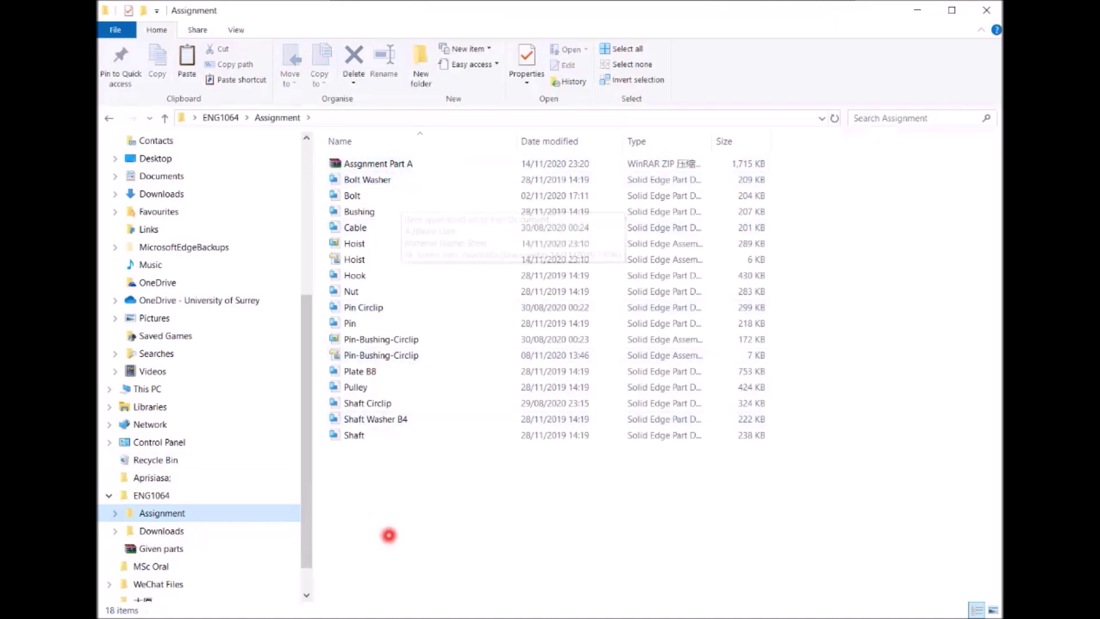
right_click(427, 478)
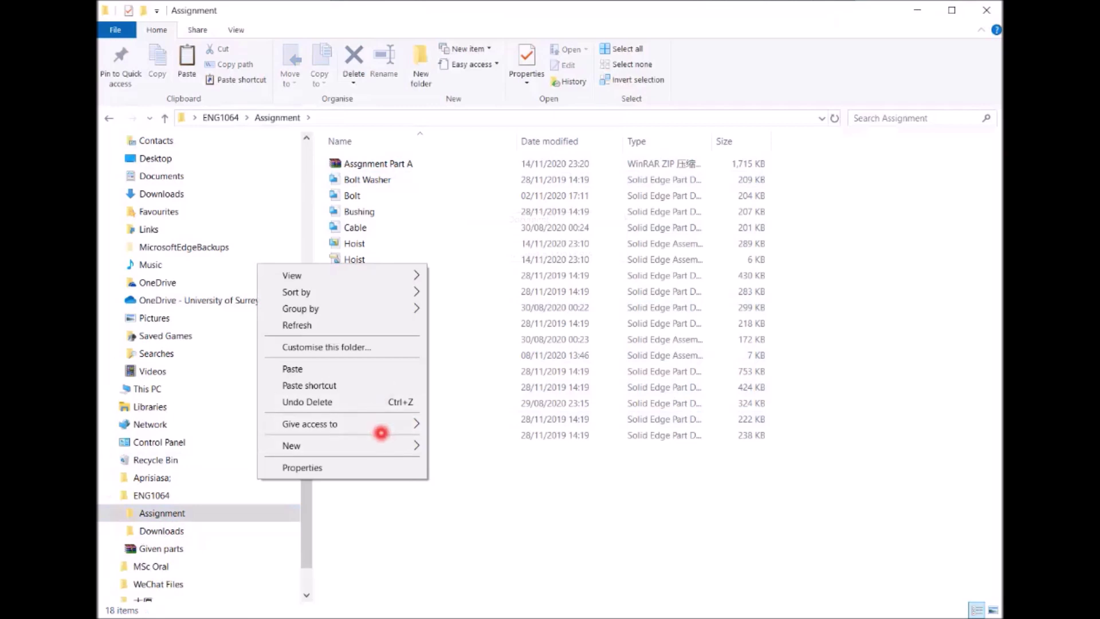
mouse_move(291, 445)
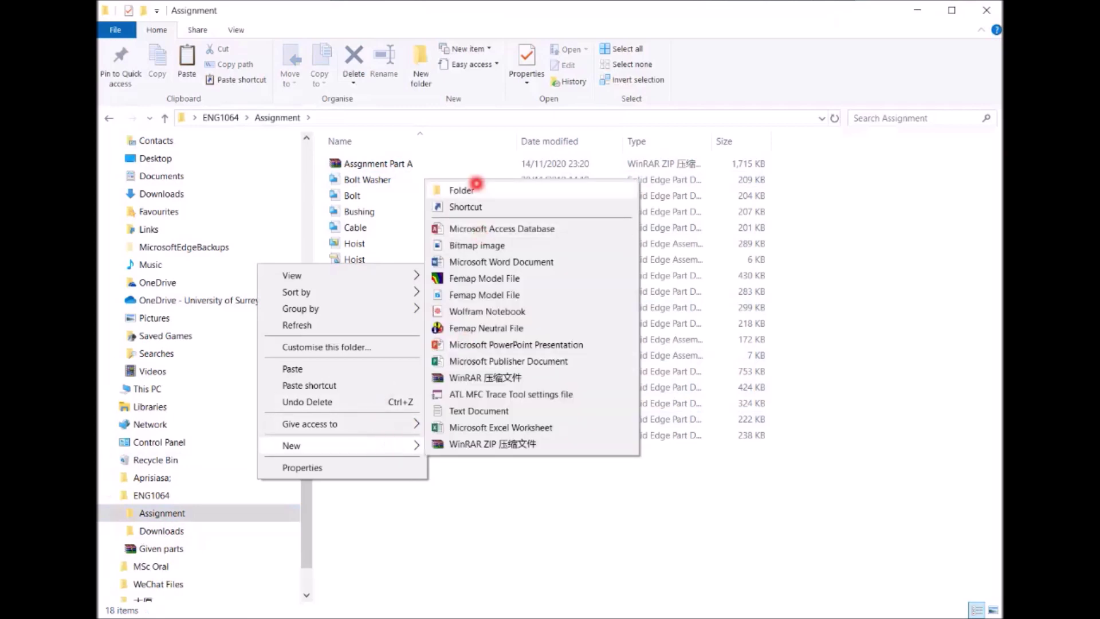
click(461, 190)
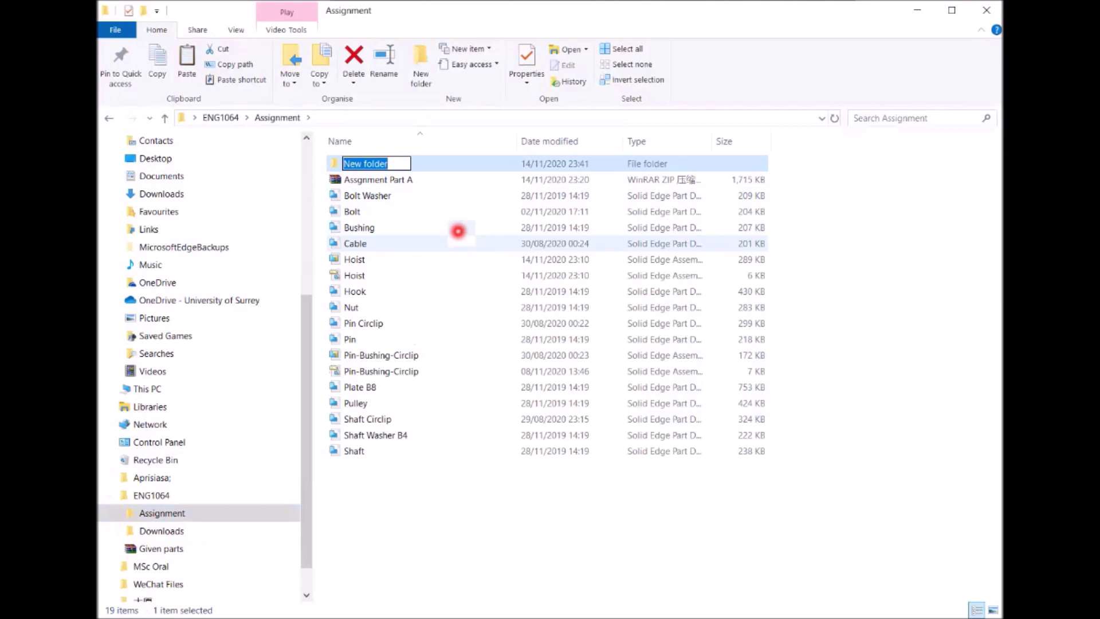
click(433, 275)
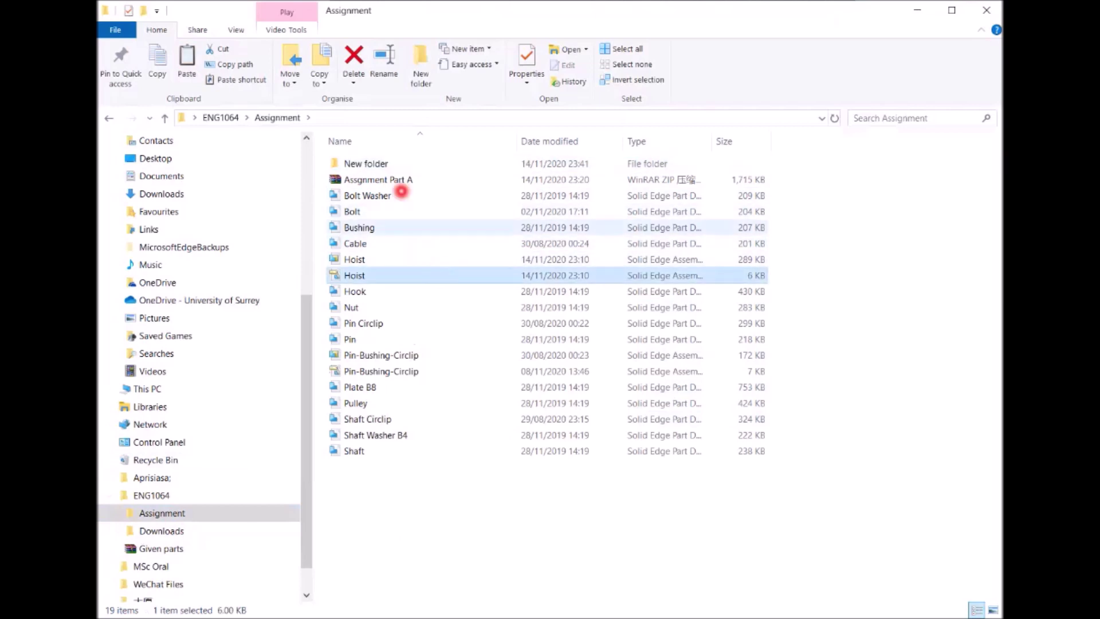
double_click(374, 162)
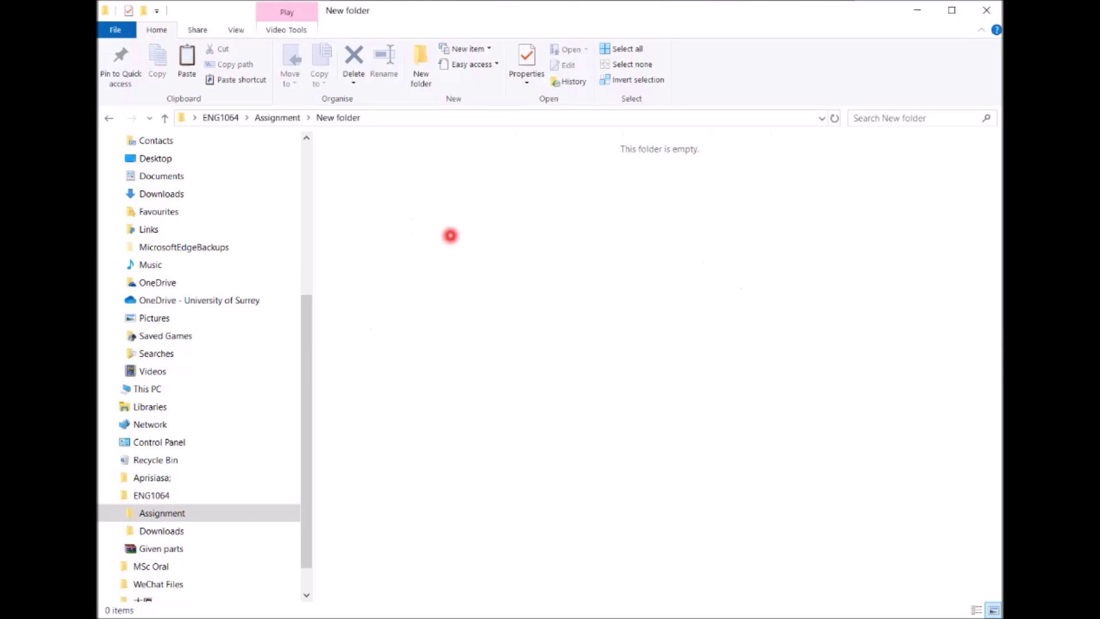
key(ctrl+v)
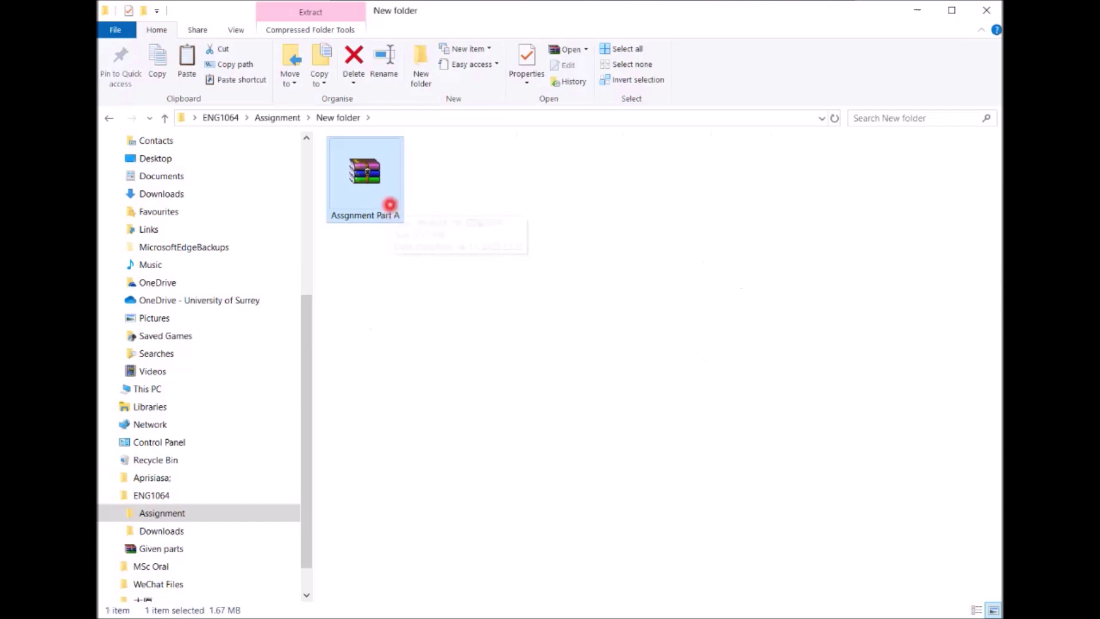
Step: Open the pasted zip in Windows Explorer and select the Hoist assembly among its 17 files
right_click(389, 205)
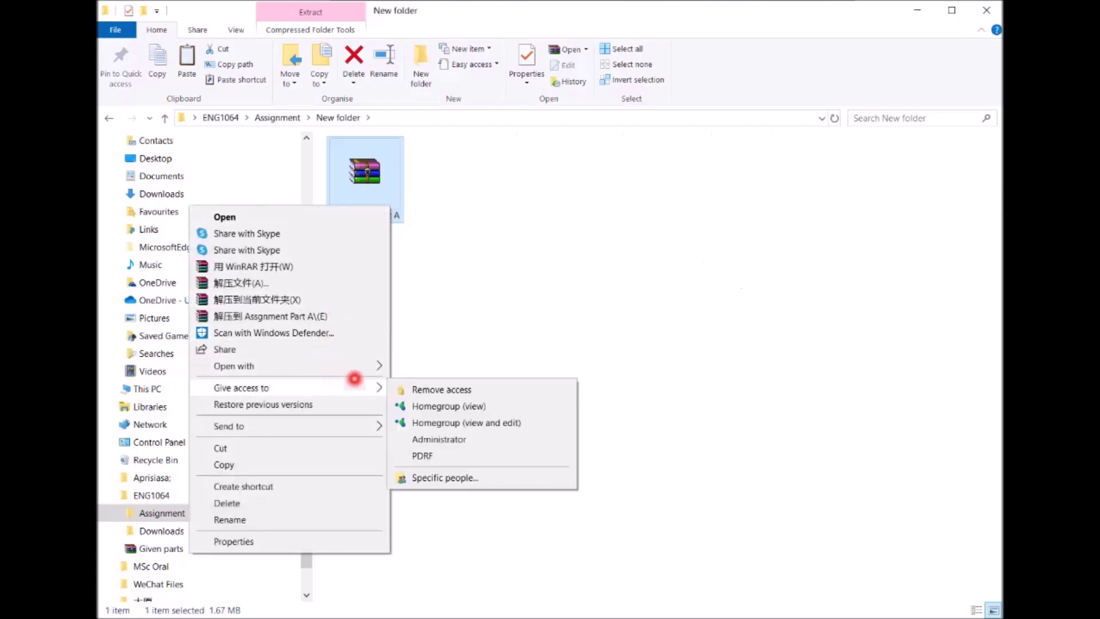
mouse_move(233, 366)
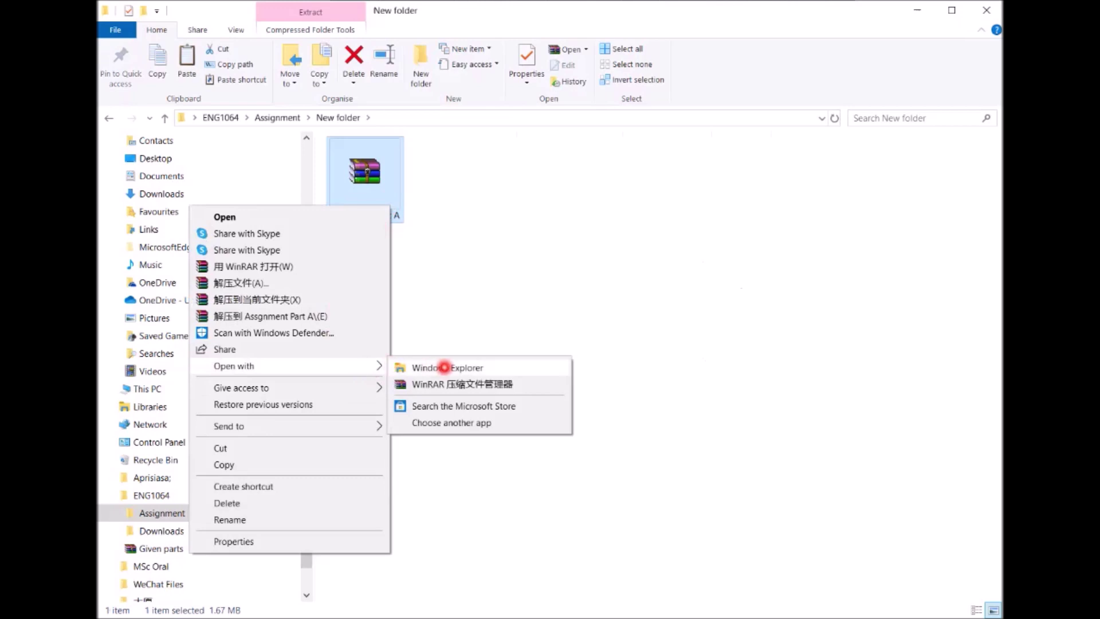
click(450, 367)
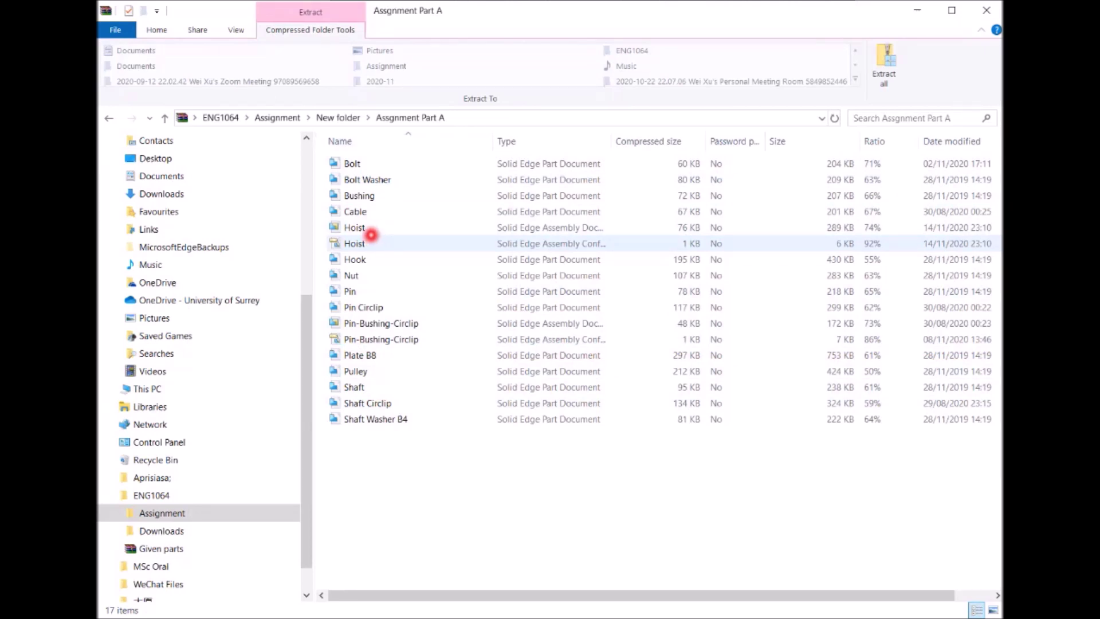
click(367, 227)
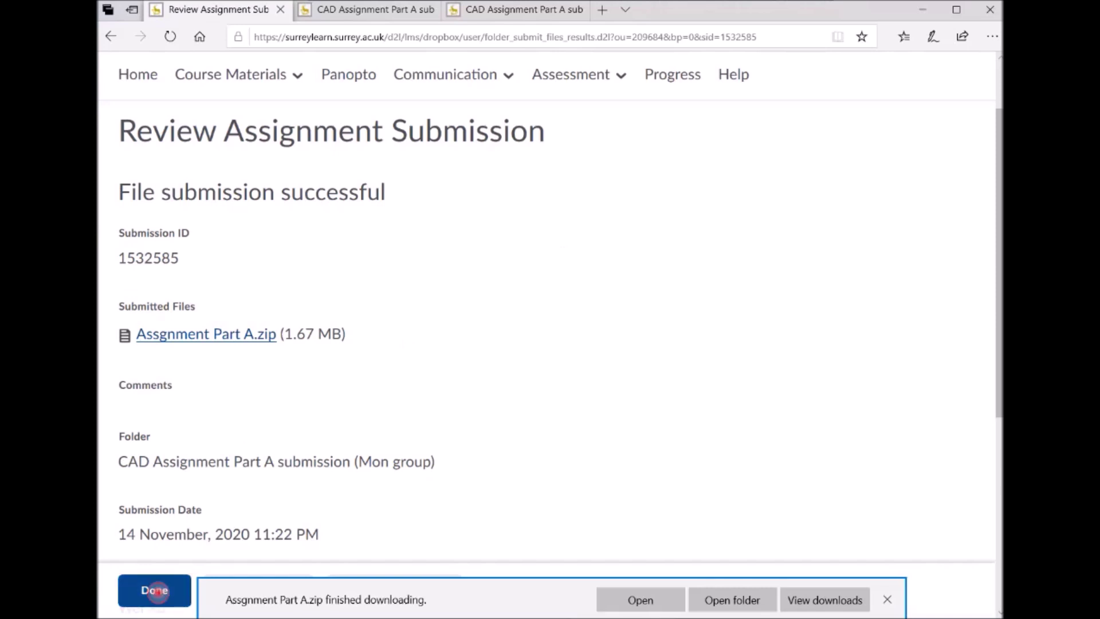
Step: Leave the Hoist assembly check and return to SurreyLearn's Assignment Folders page in Edge
click(155, 590)
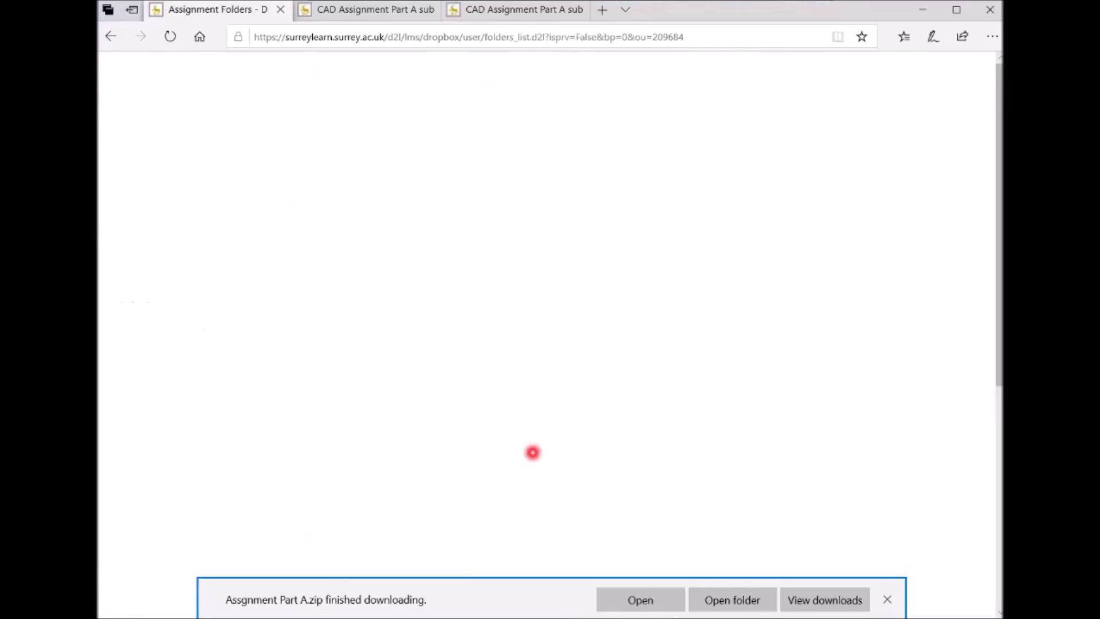